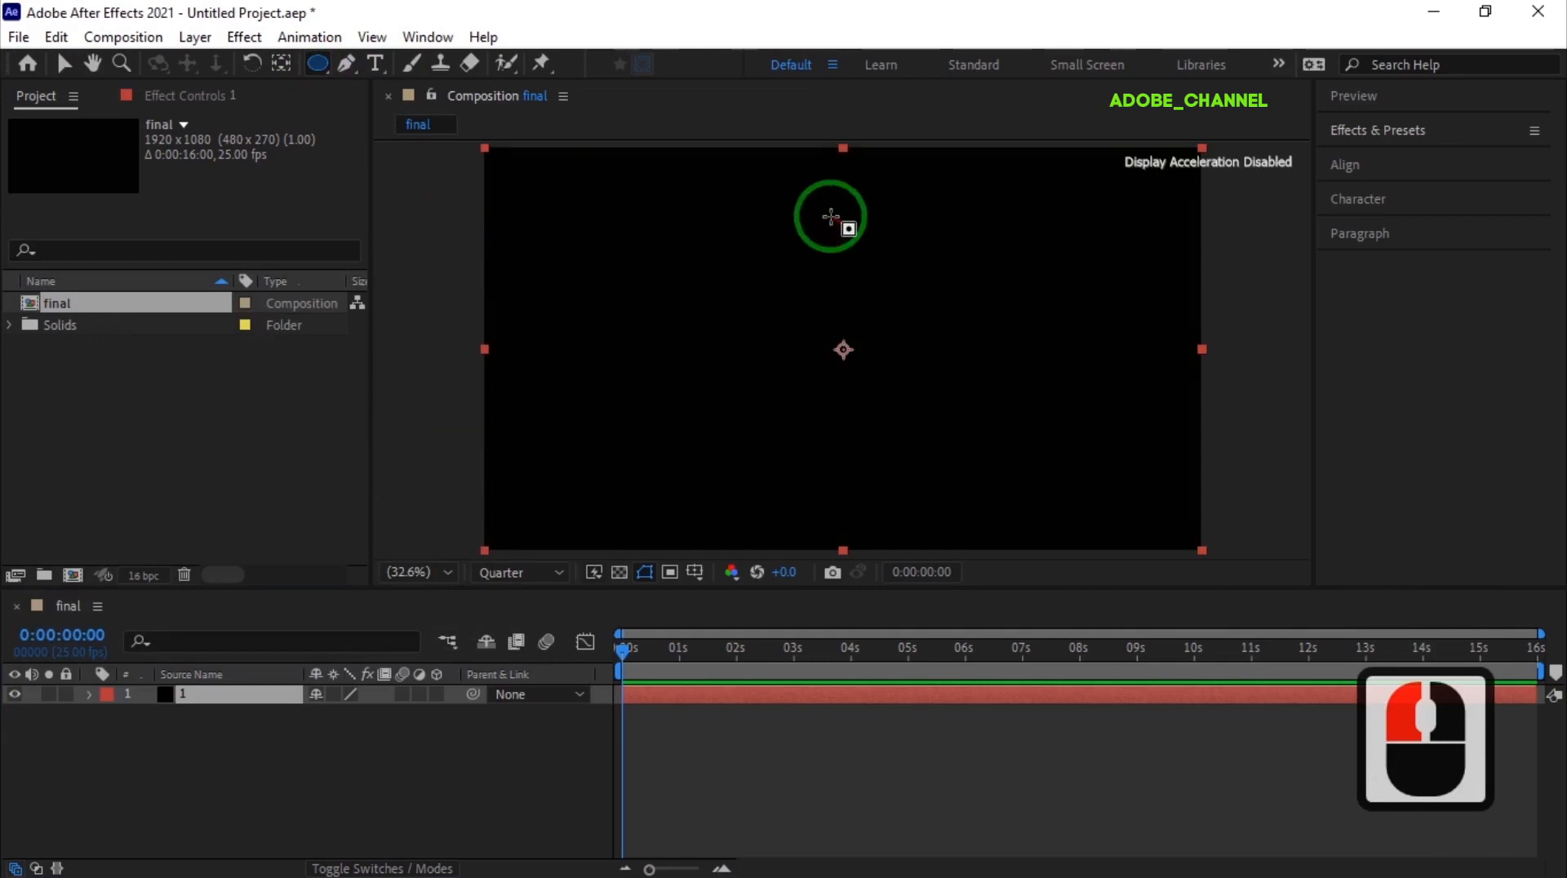
# Draw a tall, narrow elliptical mask on the solid layer and centre it horizontally and vertically in the composition.
pyautogui.moveTo(849, 332); pyautogui.dragTo(940, 491)
pyautogui.click(1444, 163)
pyautogui.click(1380, 224)
pyautogui.click(1495, 226)
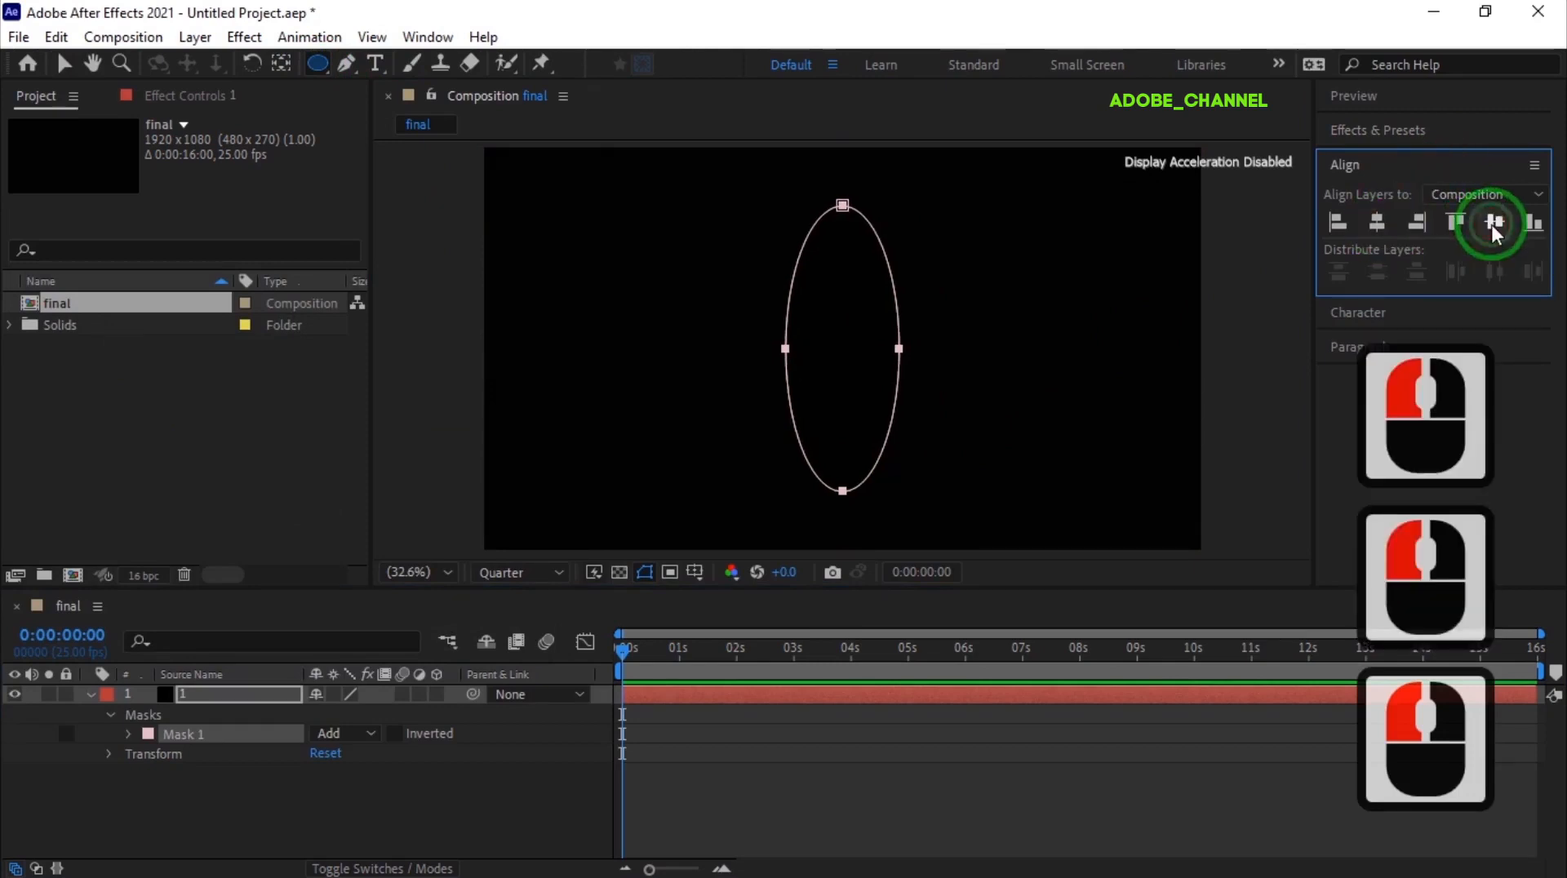
# Find the Saber effect and apply it to the masked solid layer.
pyautogui.click(1405, 132)
pyautogui.click(1374, 159)
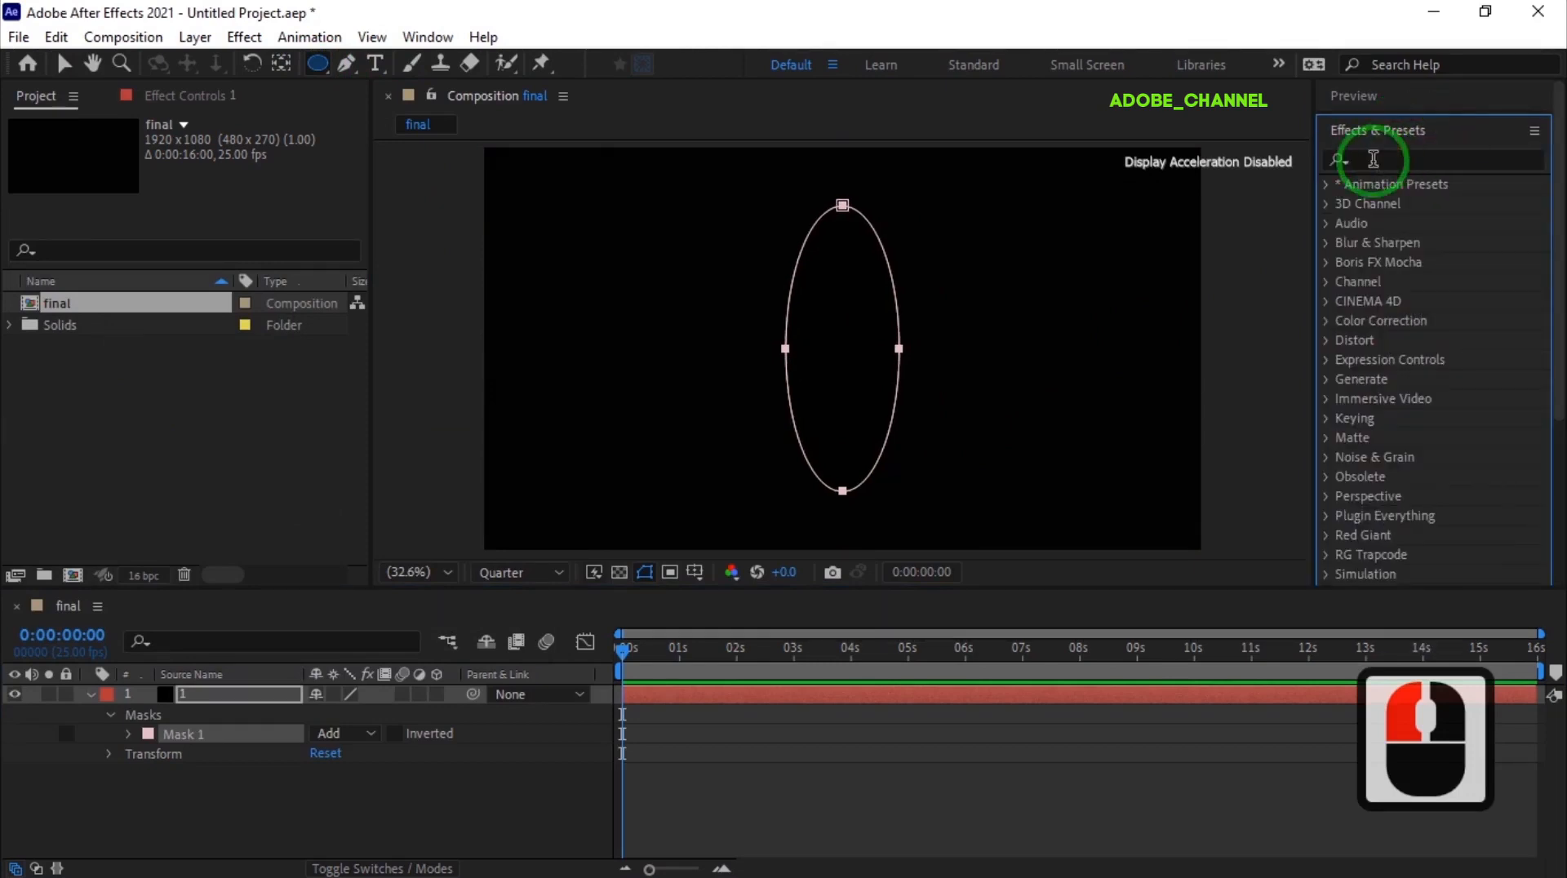
pyautogui.write('saber')
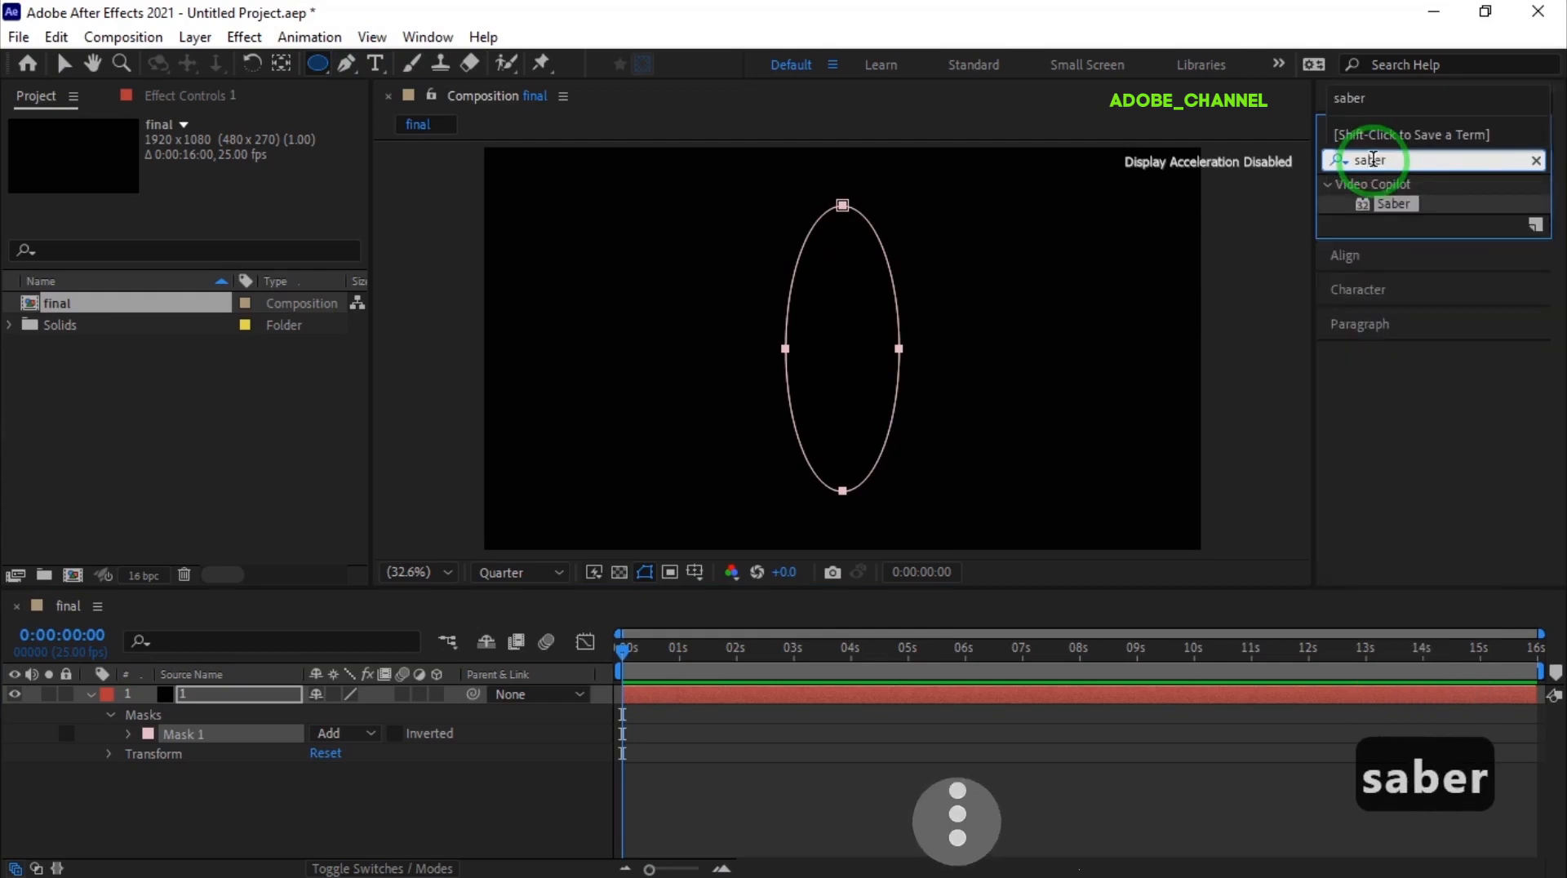
pyautogui.doubleClick(1393, 203)
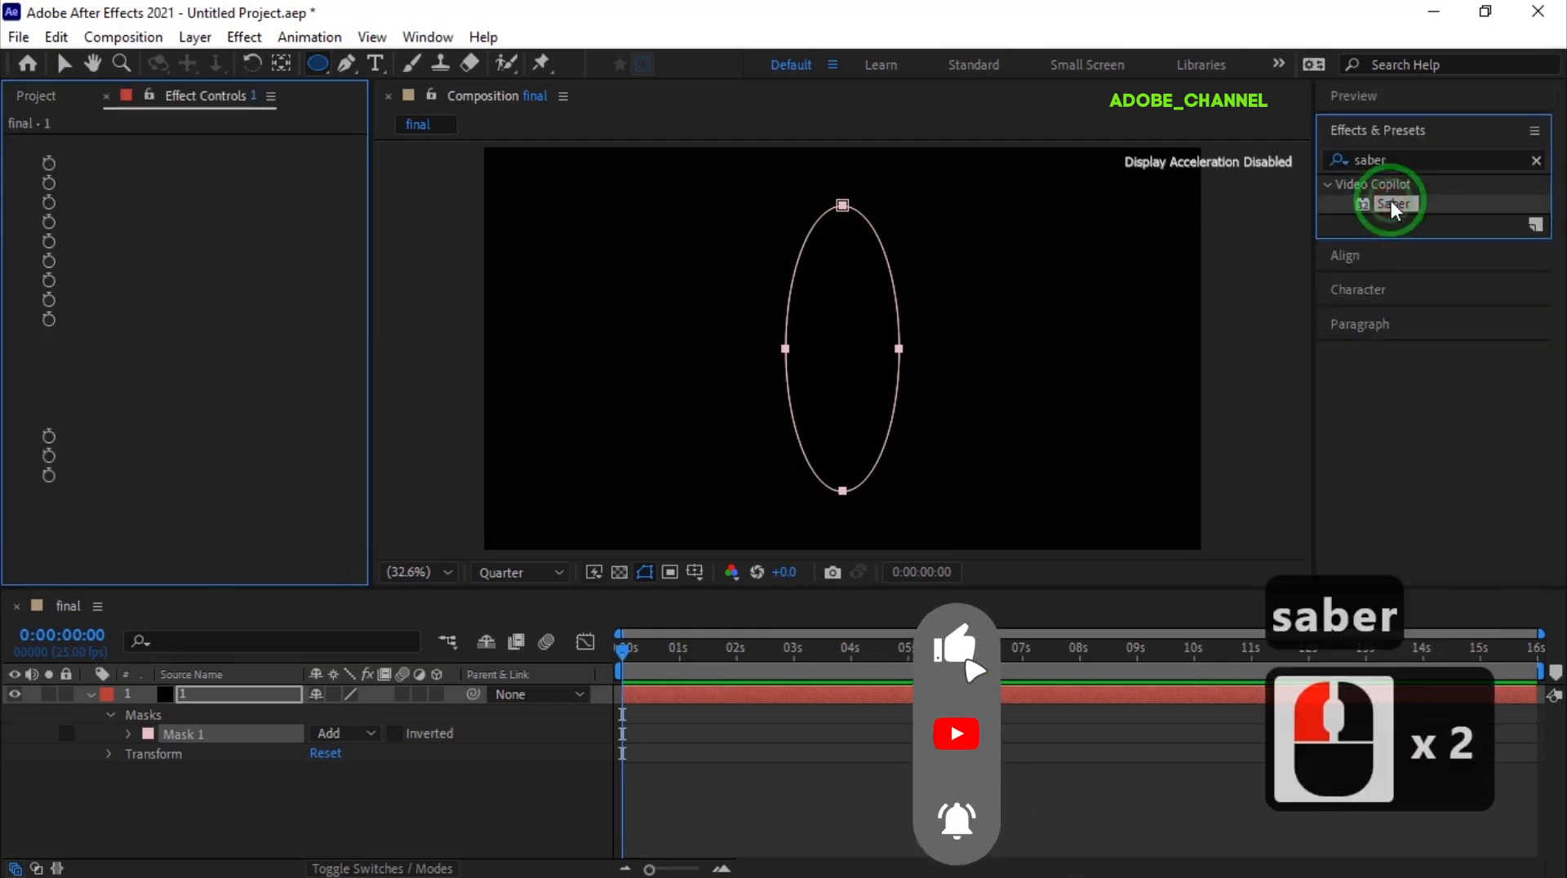
# Set Saber's core type to Layer Masks and its preset to Arc Reactor.
pyautogui.click(33, 339)
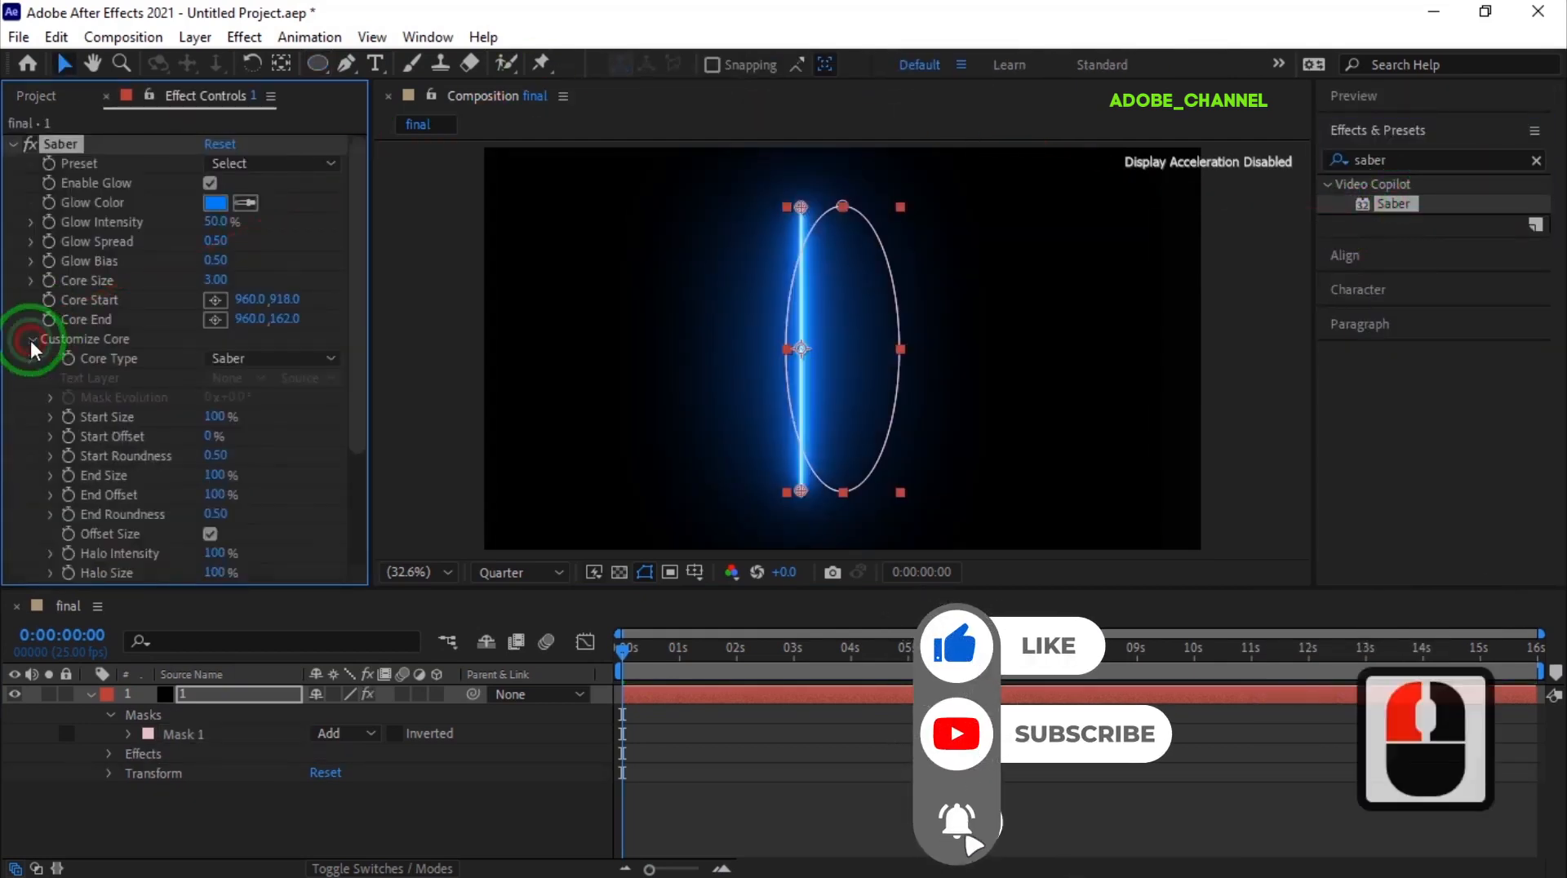
pyautogui.click(326, 341)
pyautogui.click(310, 391)
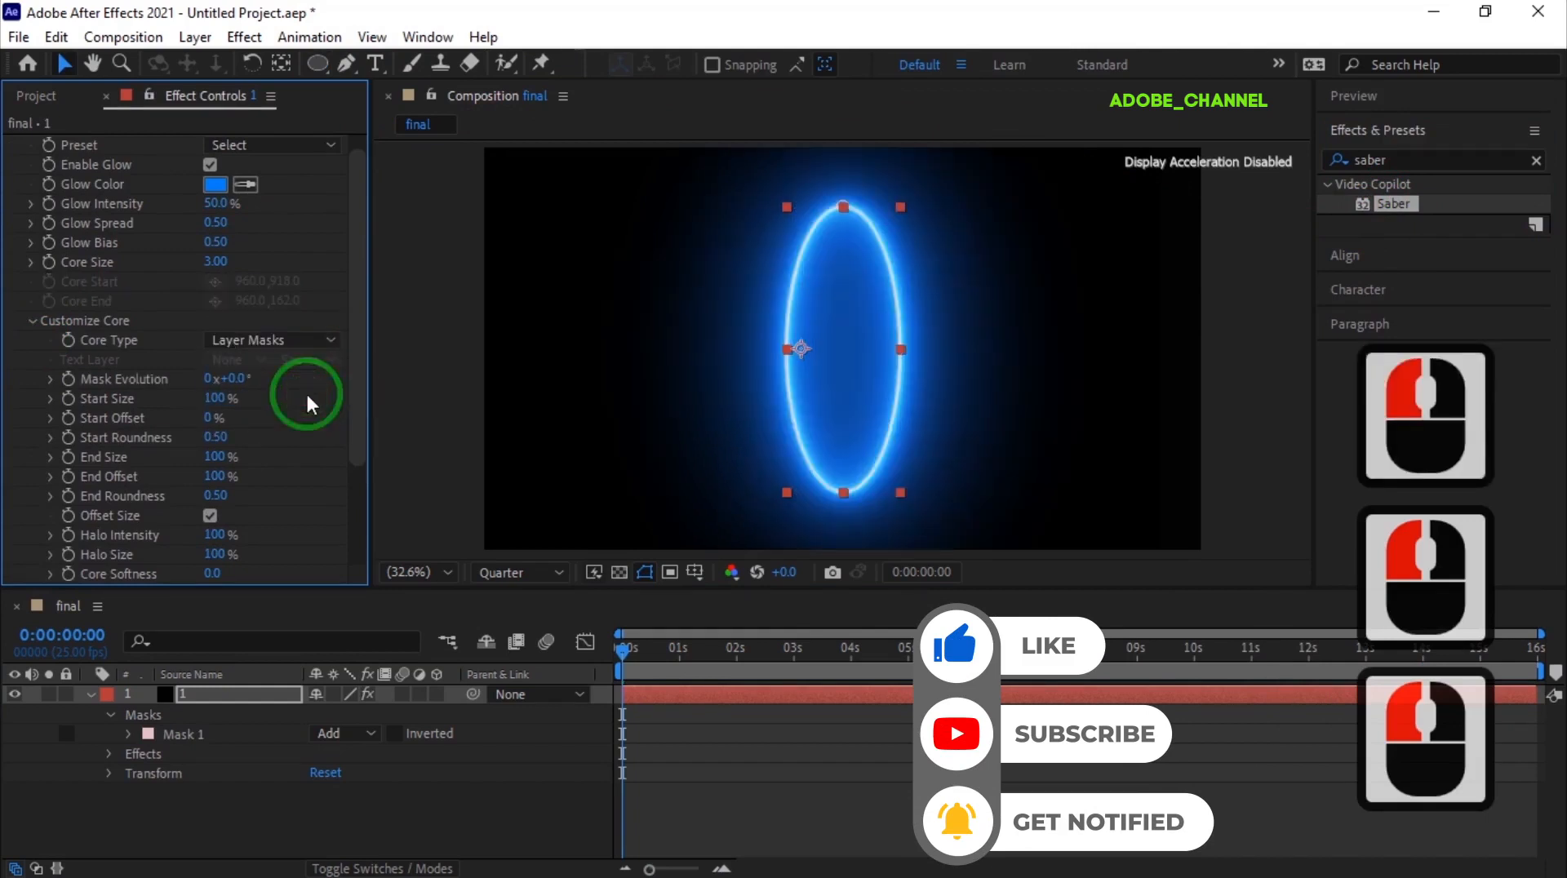
pyautogui.click(331, 151)
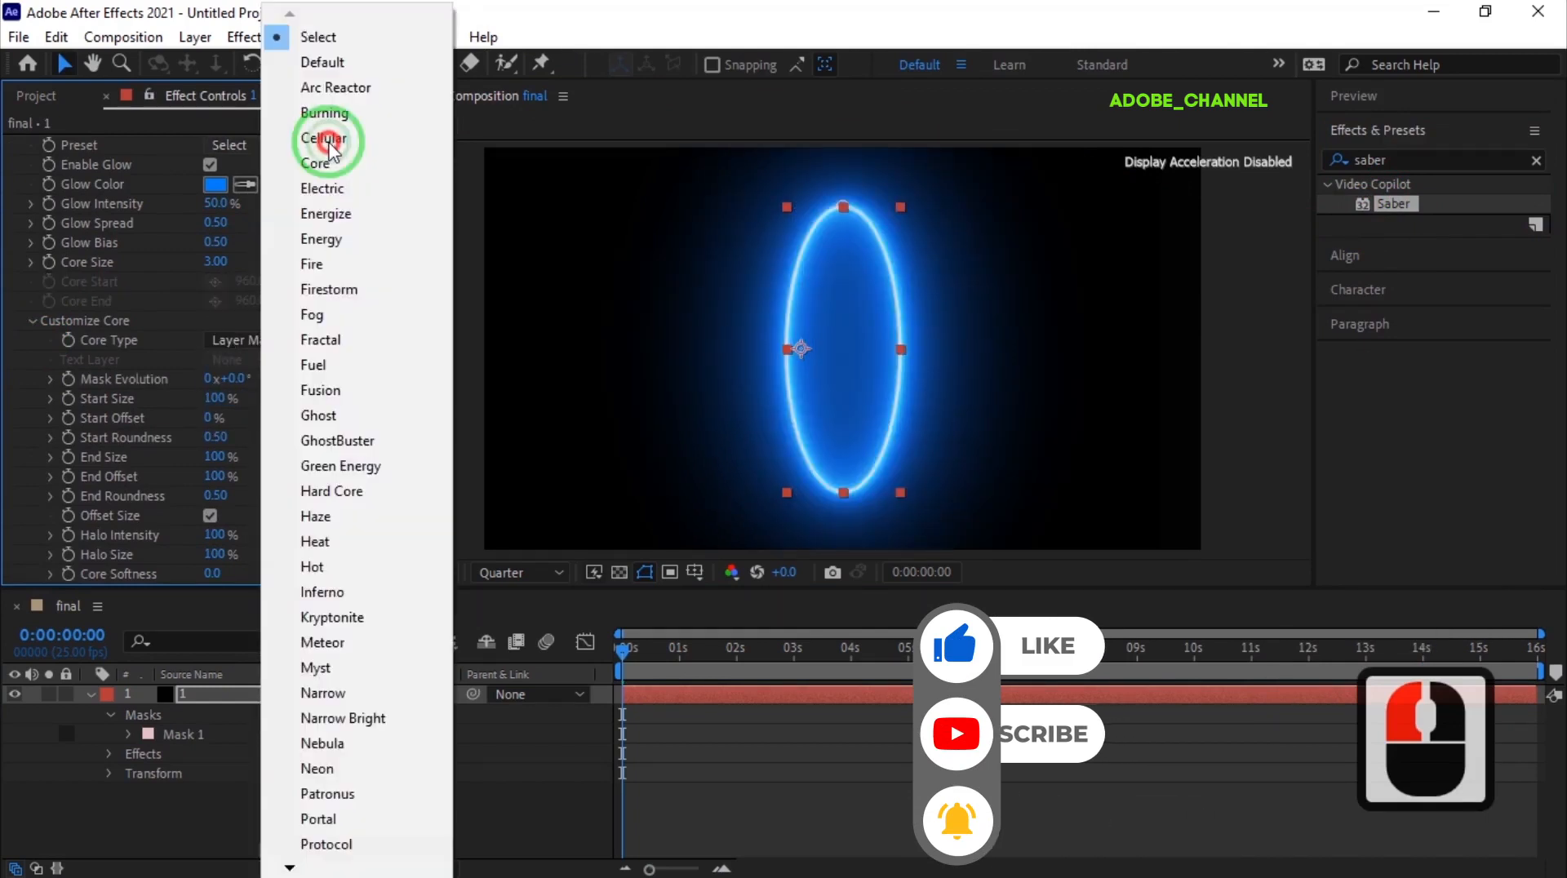
pyautogui.click(333, 85)
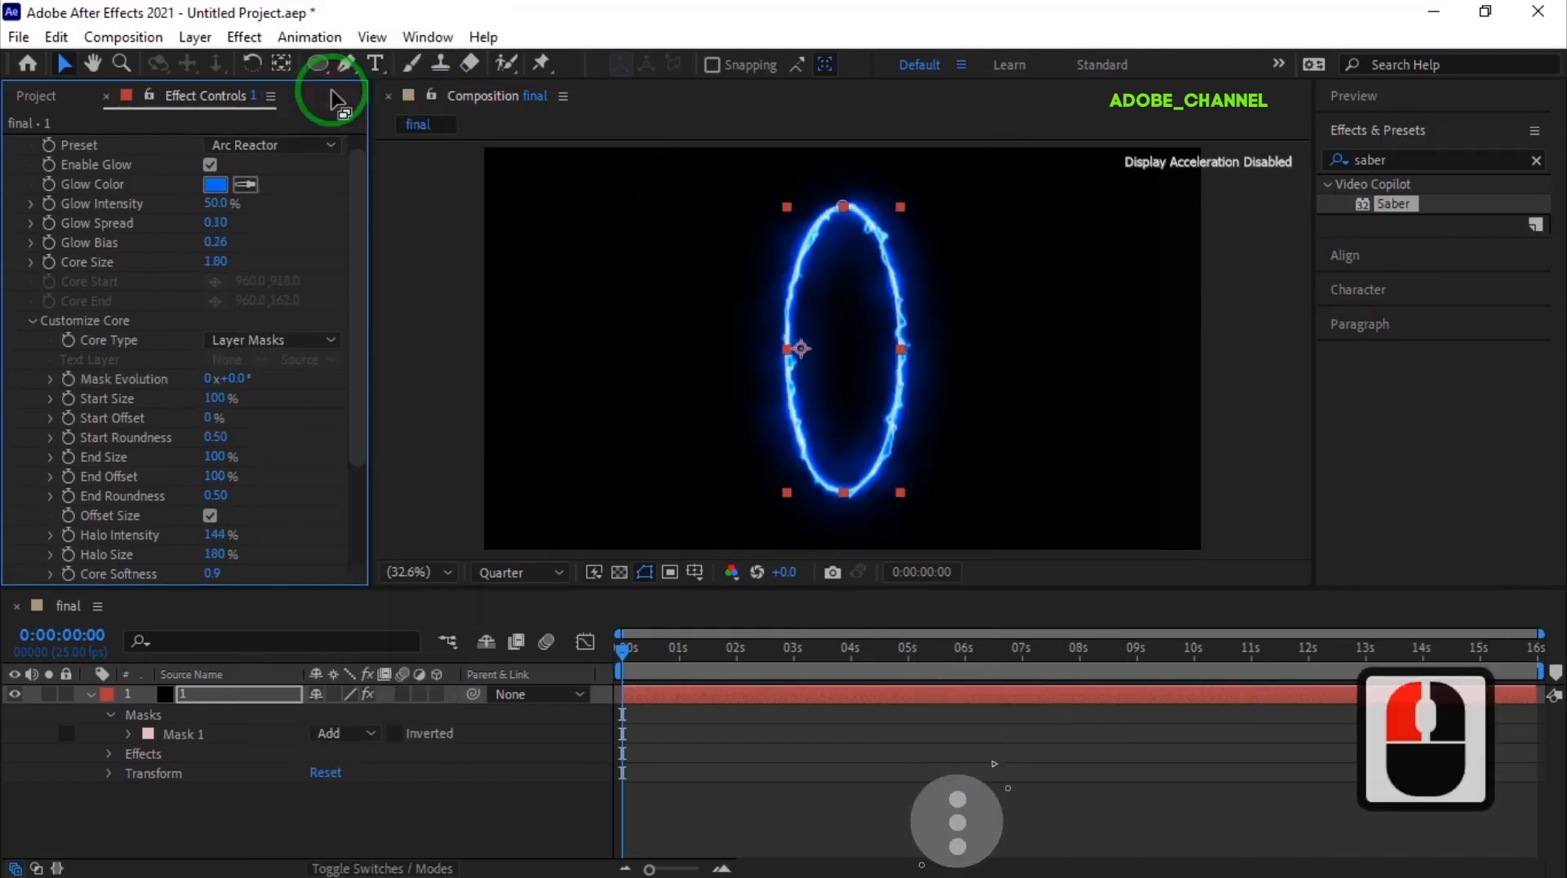
# Animate Saber's Mask Evolution from its starting keyframe at 0 seconds to -5 revolutions at 15 seconds.
pyautogui.click(70, 383)
pyautogui.click(64, 636)
pyautogui.write('1500')
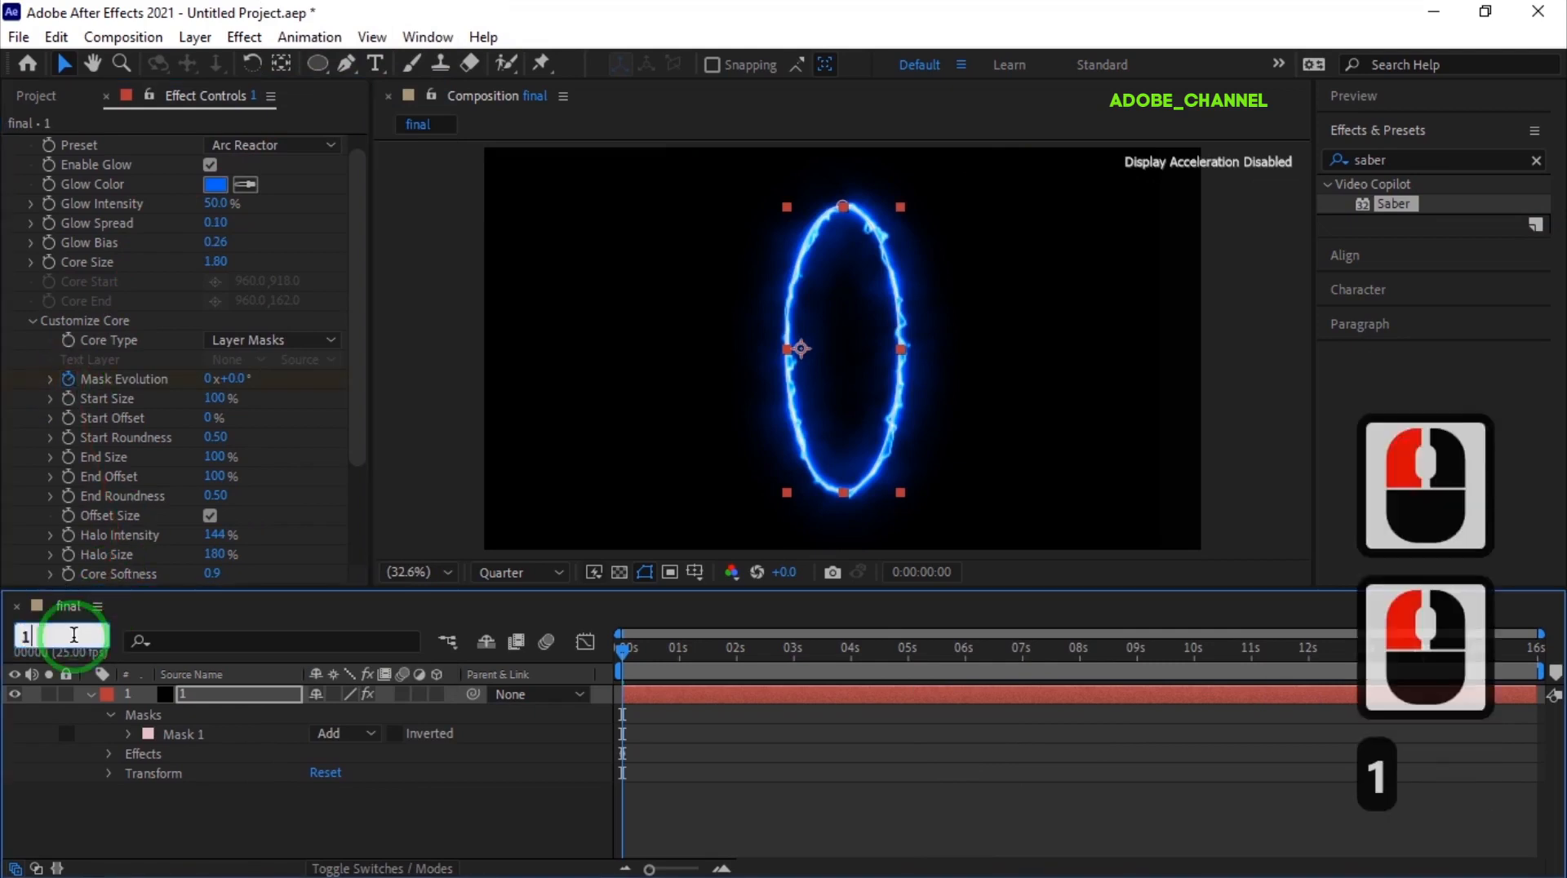
pyautogui.press('Return')
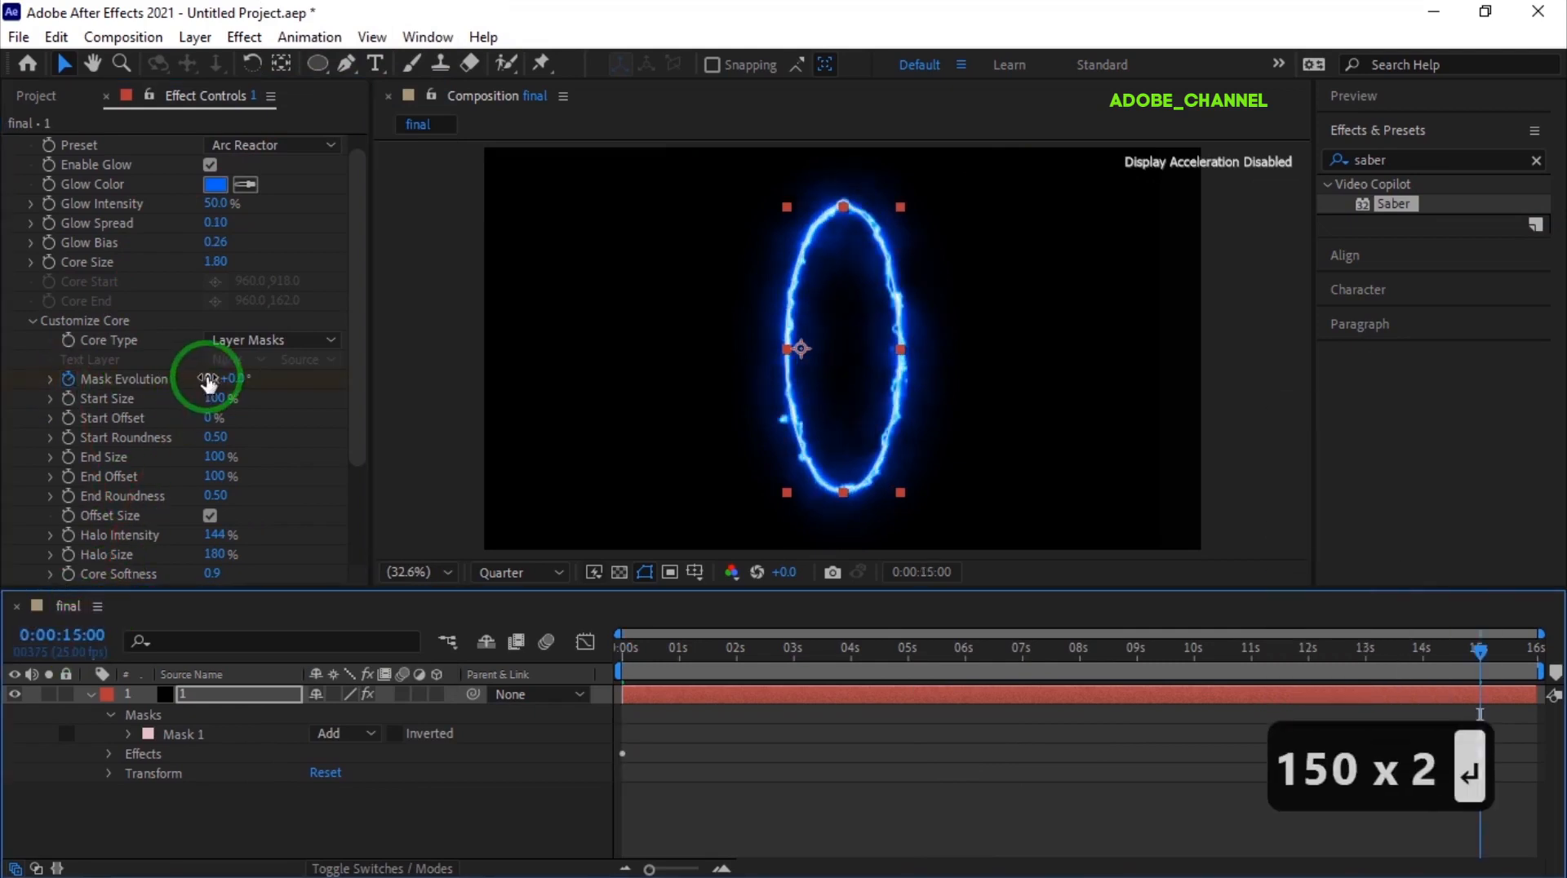
pyautogui.click(210, 379)
pyautogui.write('-5')
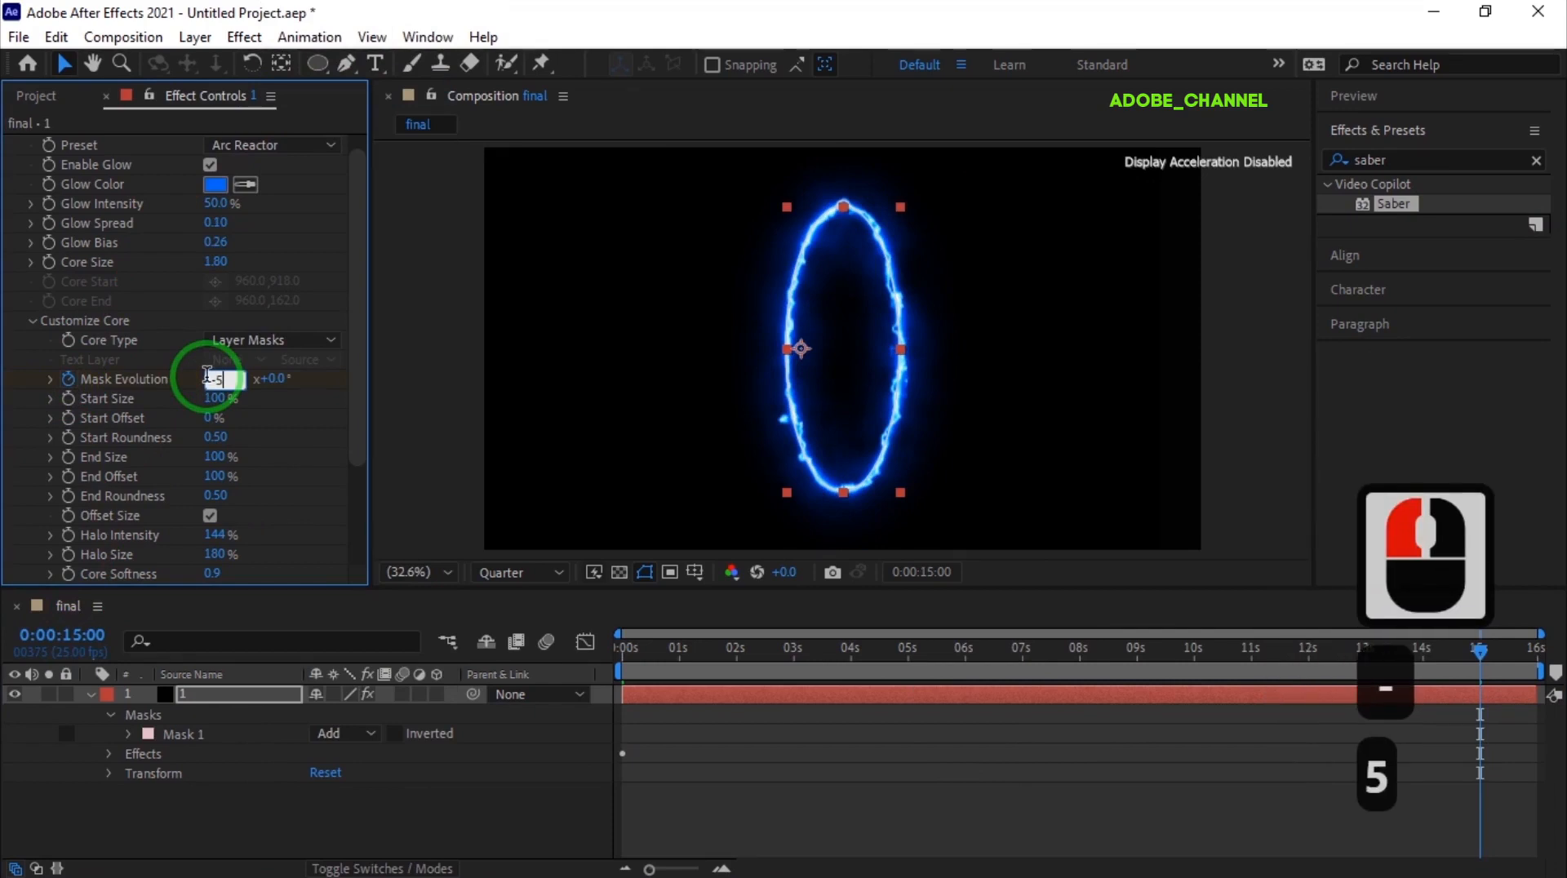
pyautogui.press('Return')
# Return to the start of the timeline and keyframe Saber's Start Offset at 96%.
pyautogui.moveTo(1489, 655); pyautogui.dragTo(583, 692)
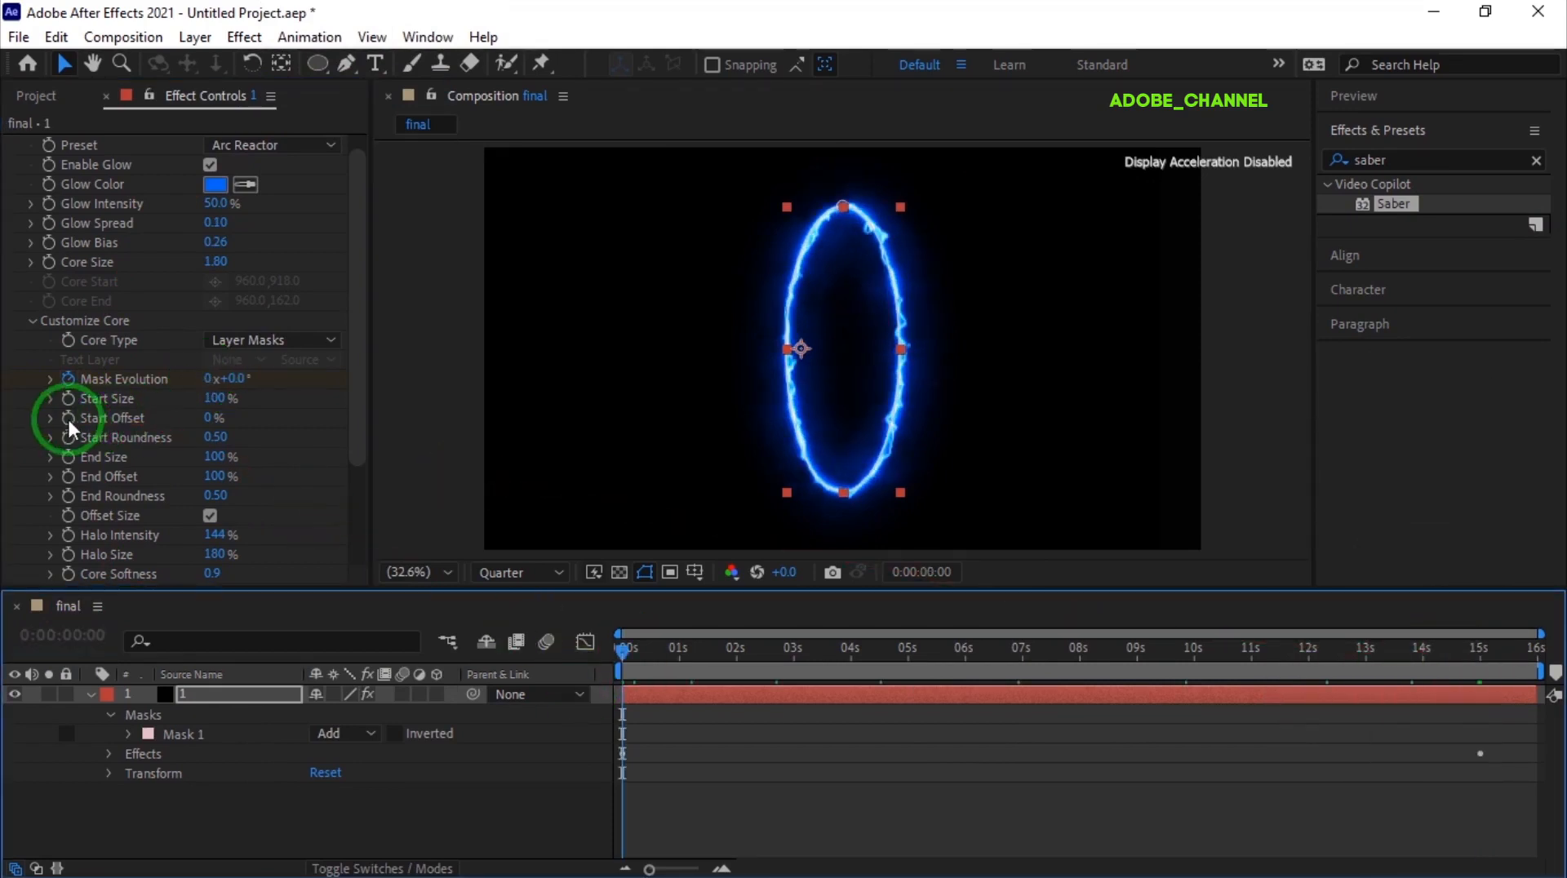
pyautogui.click(143, 425)
pyautogui.click(210, 420)
pyautogui.write('96')
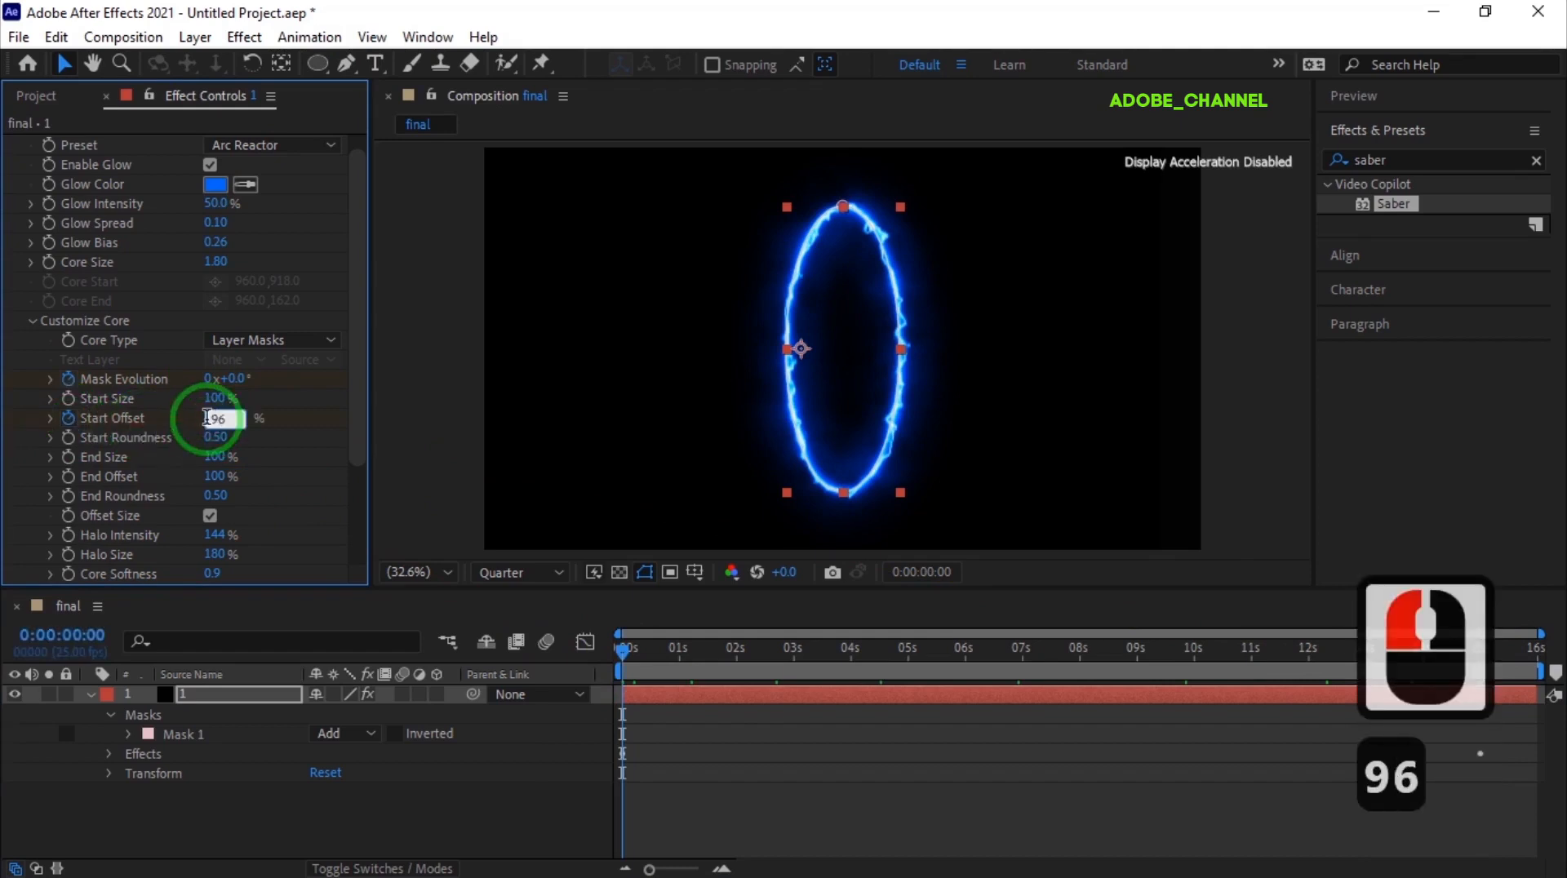
pyautogui.press('Return')
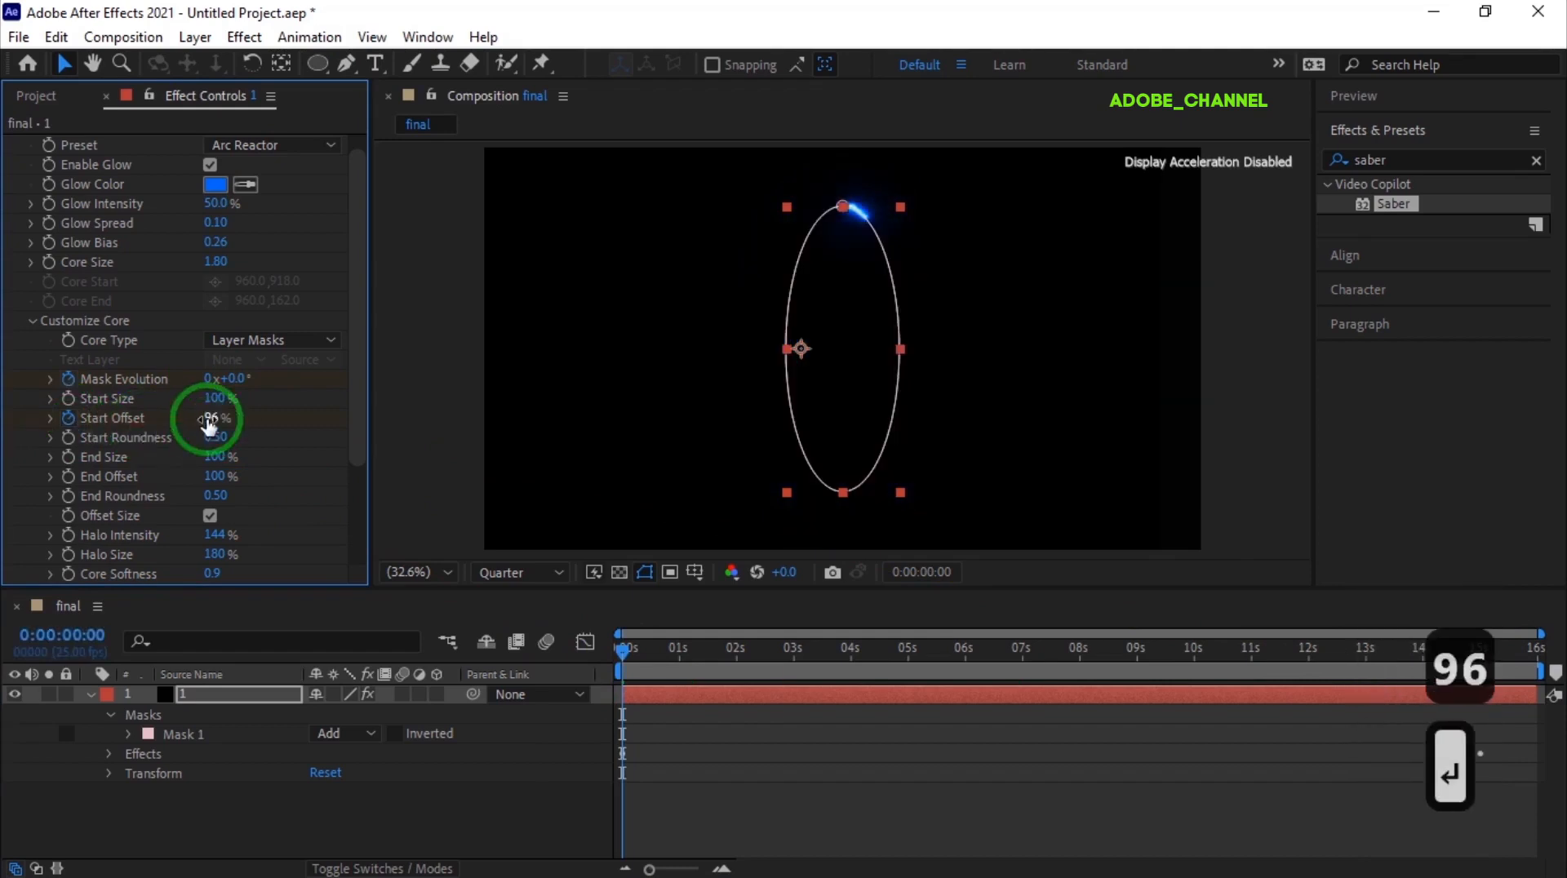
# Reveal the layer's animated properties and add a Start Offset keyframe holding the current value at 3 seconds.
pyautogui.click(62, 636)
pyautogui.write('300')
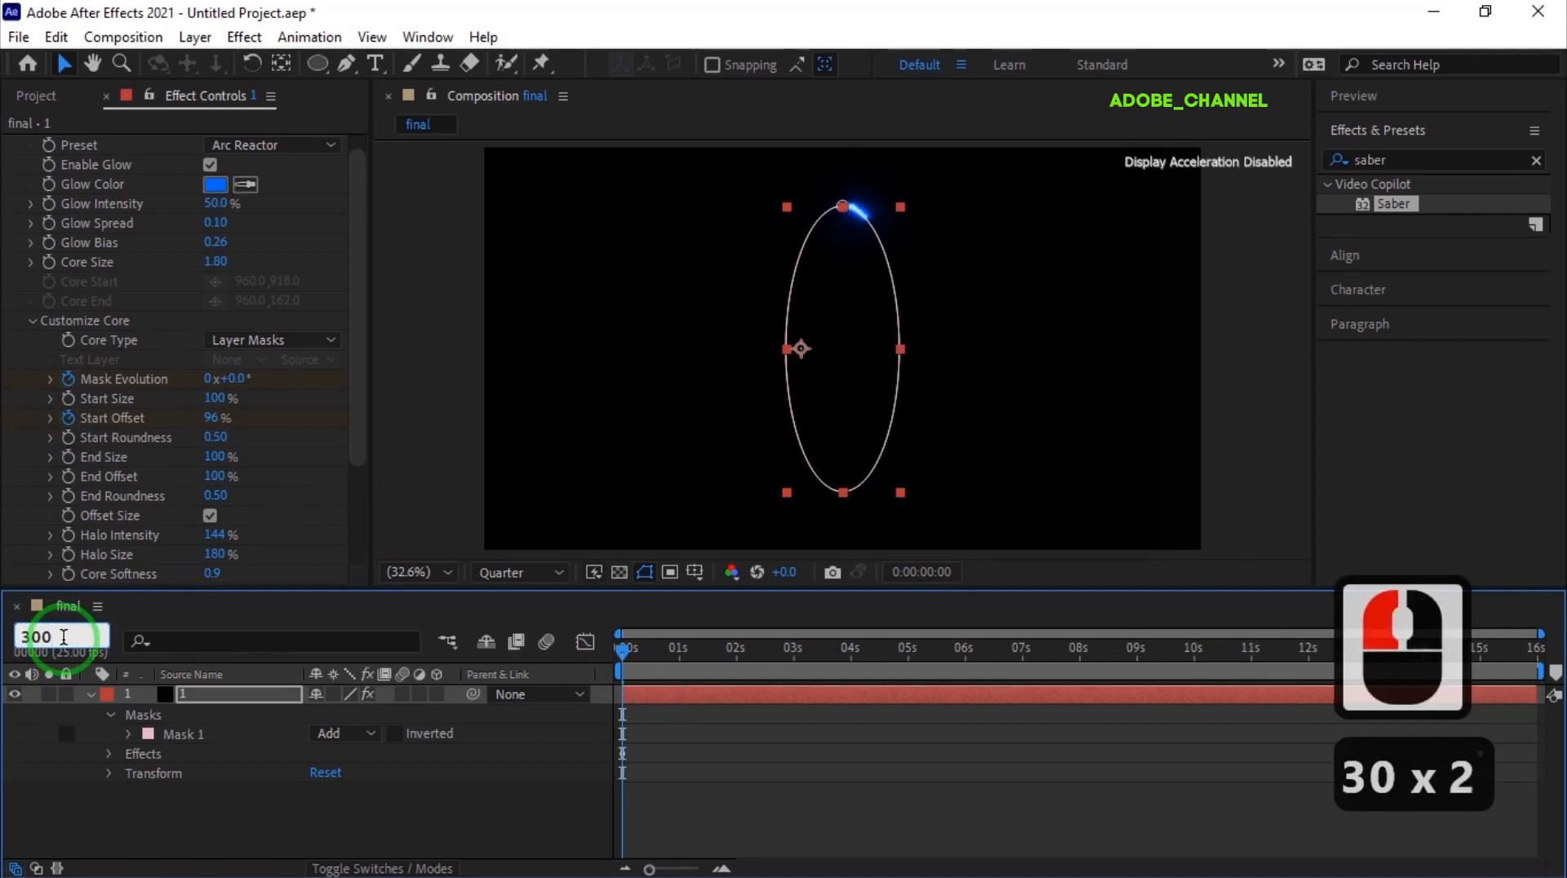
pyautogui.press('Return')
pyautogui.click(204, 697)
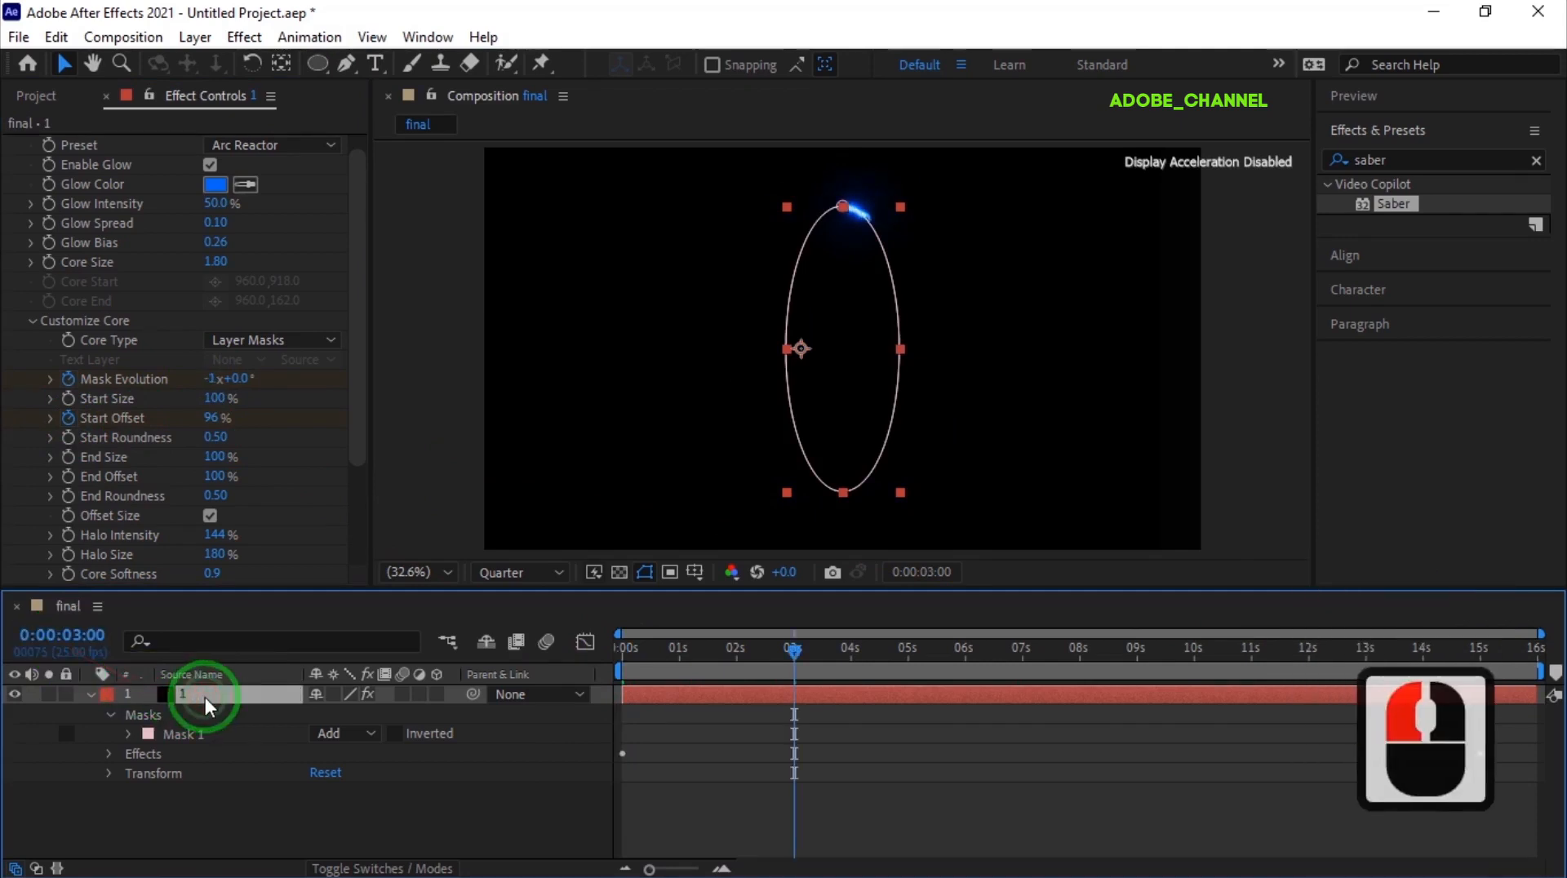
pyautogui.press('u')
pyautogui.click(32, 751)
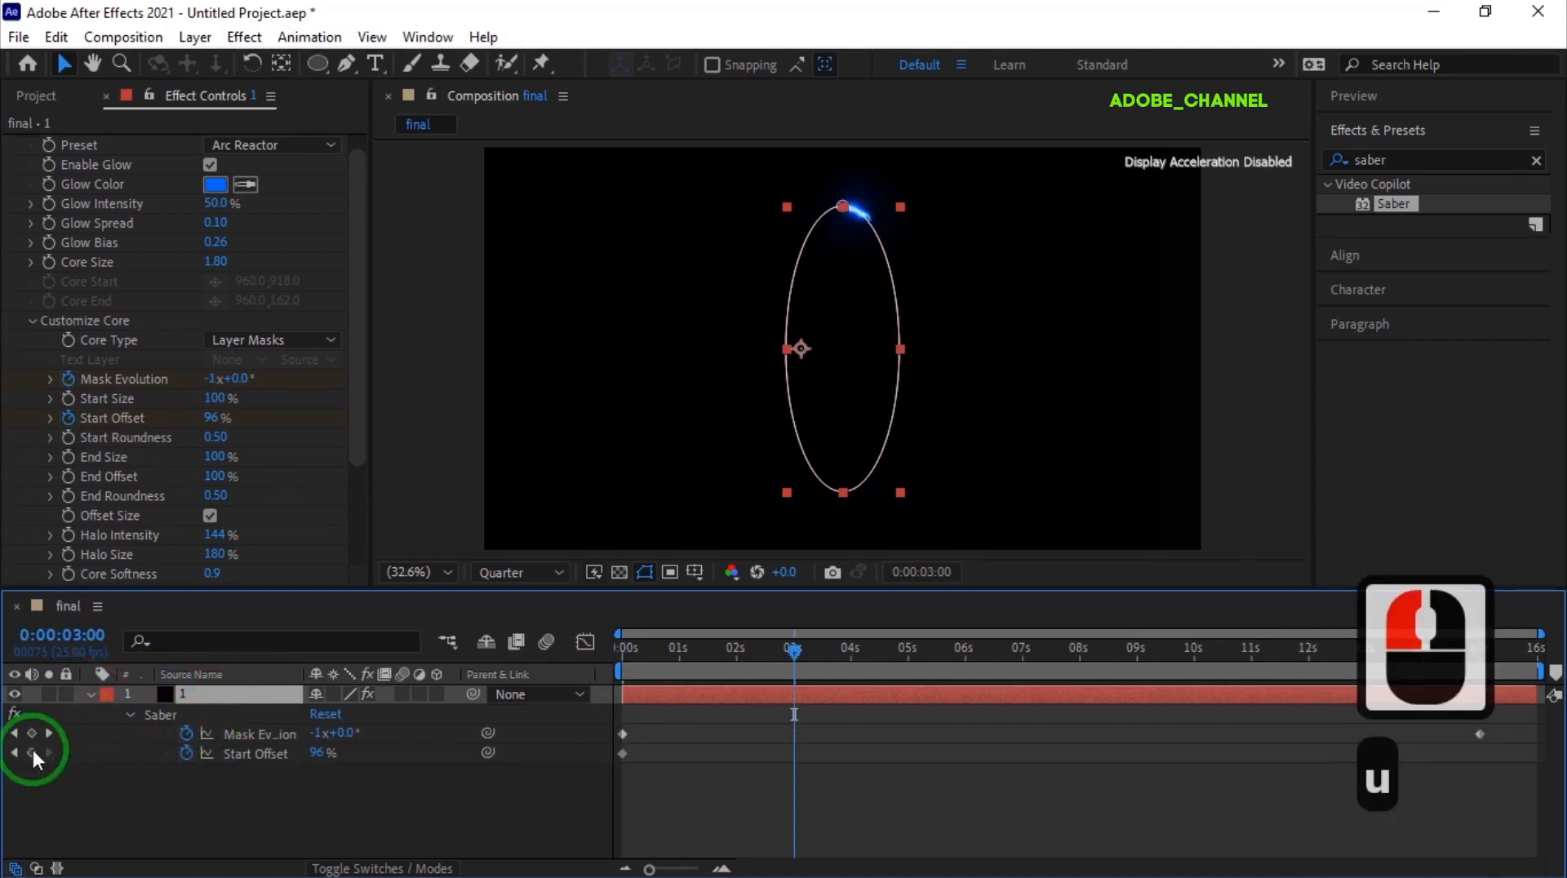
# Set Start Offset to 0% at 4 seconds.
pyautogui.click(75, 641)
pyautogui.write('400')
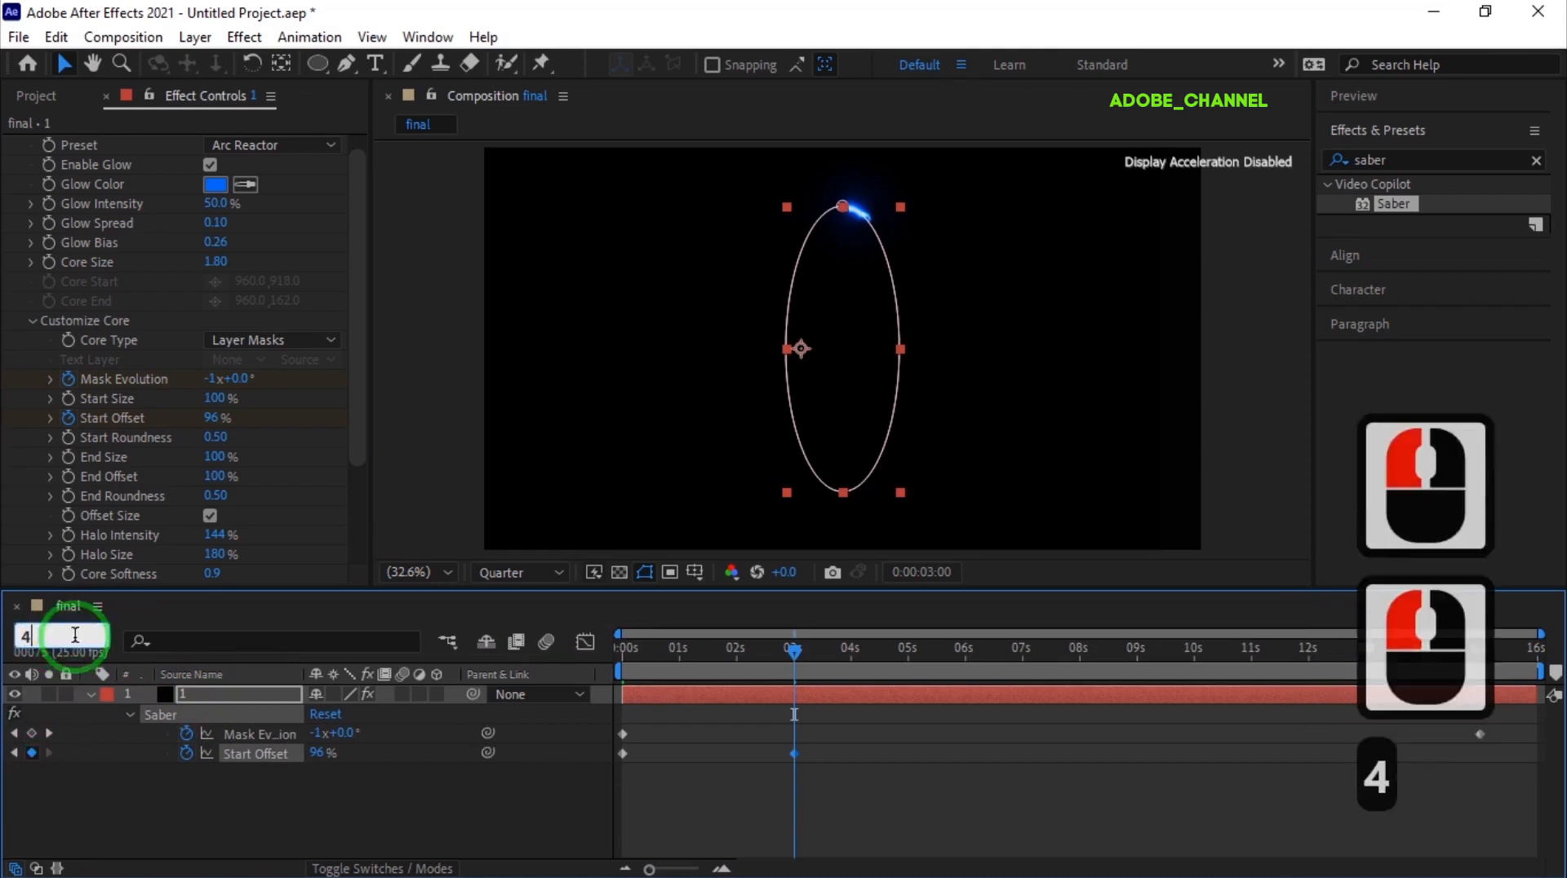
pyautogui.press('Return')
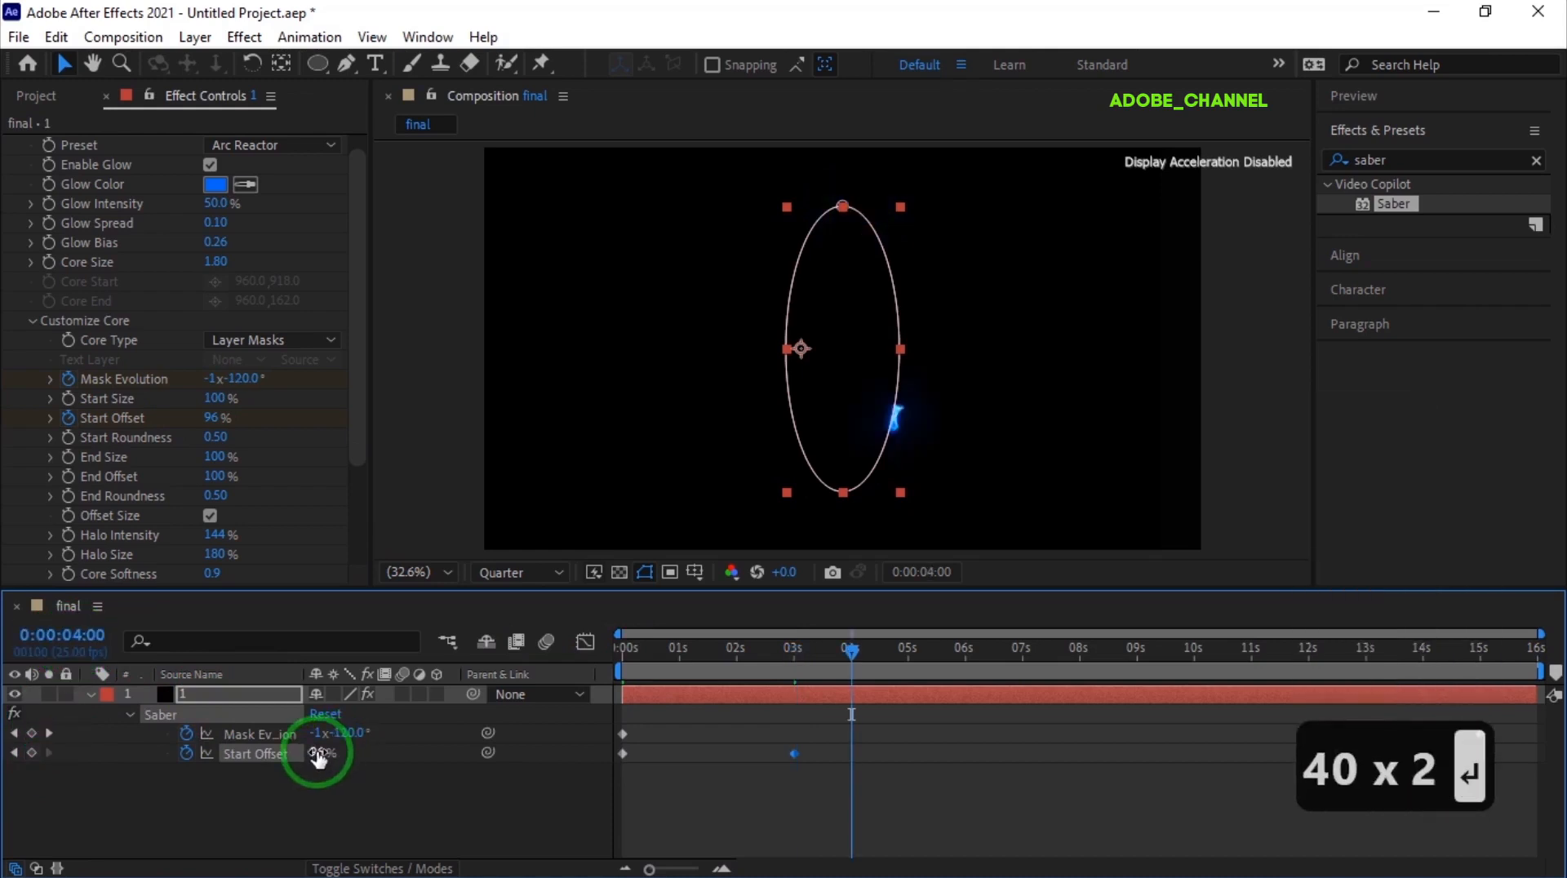
pyautogui.click(320, 752)
pyautogui.write('0')
pyautogui.press('Return')
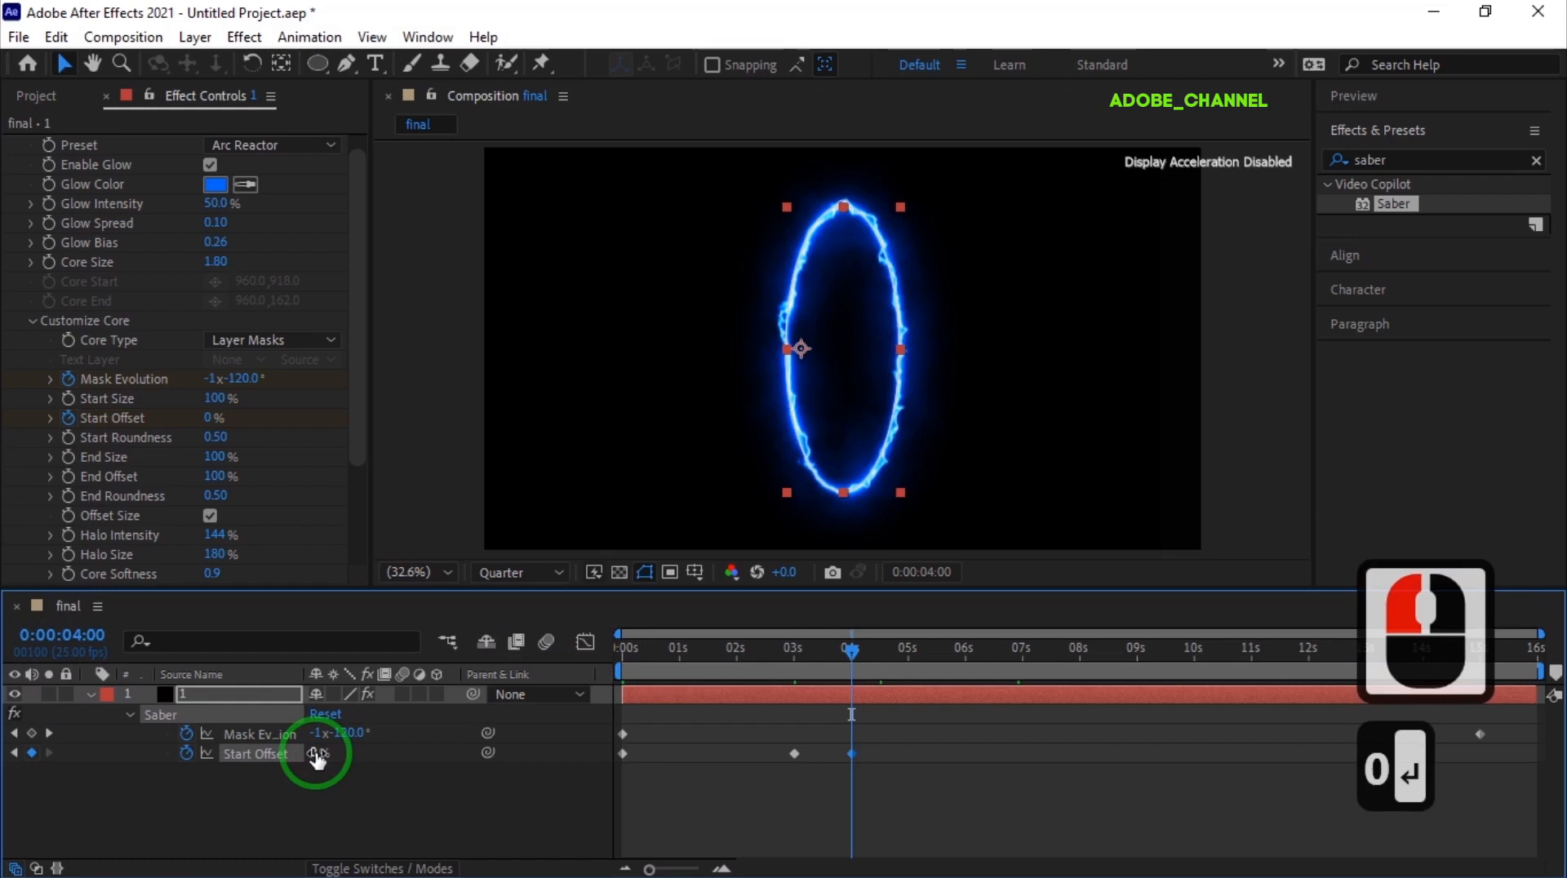
# Add a Start Offset keyframe holding the current value at 0:00:04:02.
pyautogui.click(74, 644)
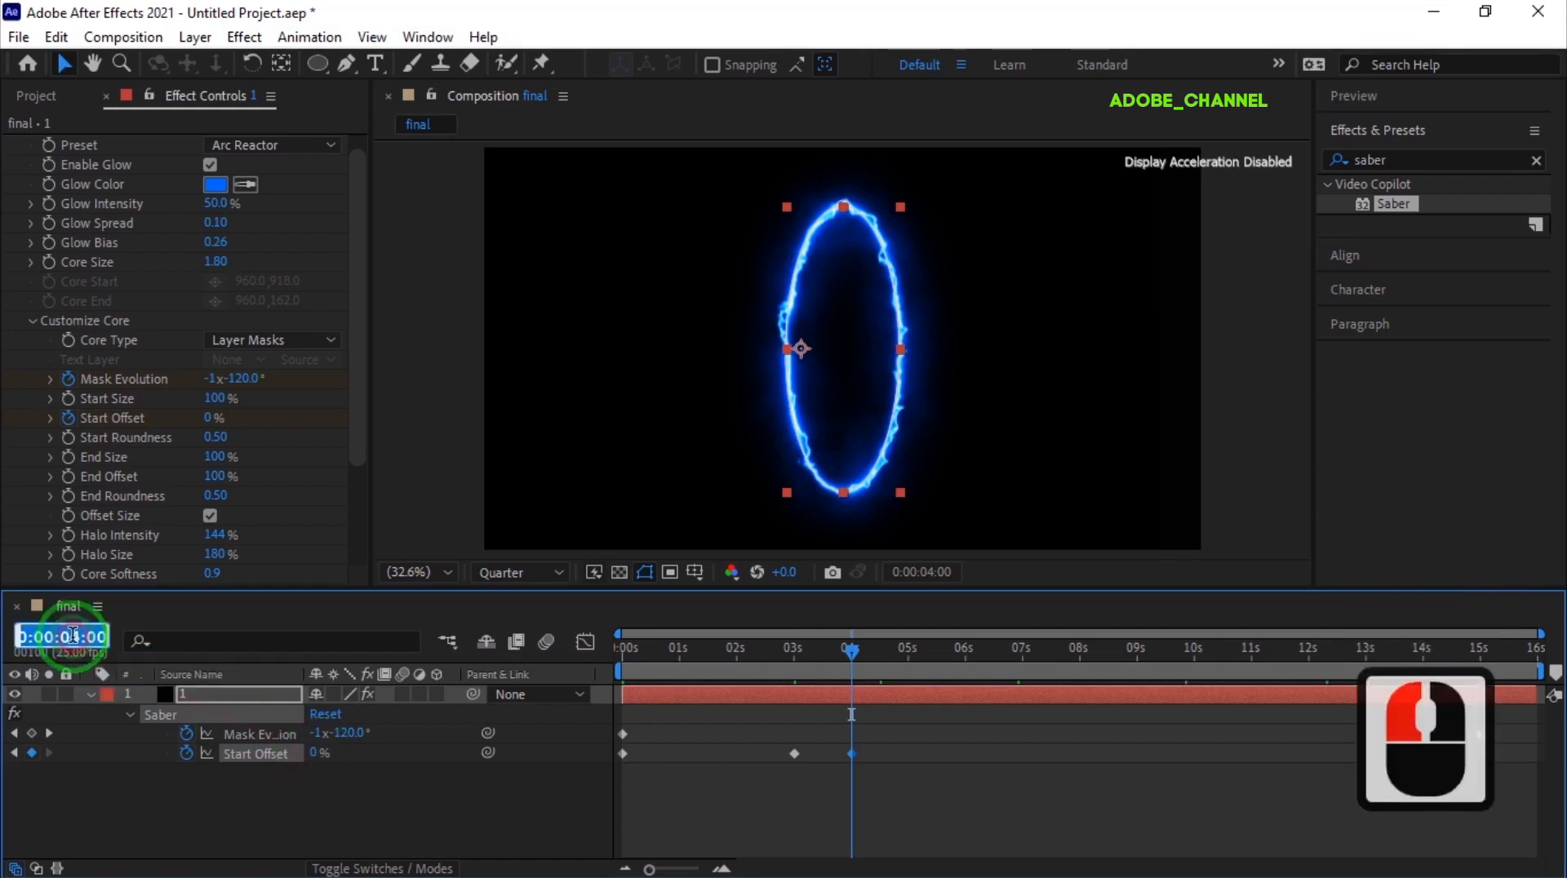
pyautogui.write('402')
pyautogui.press('Return')
pyautogui.click(33, 752)
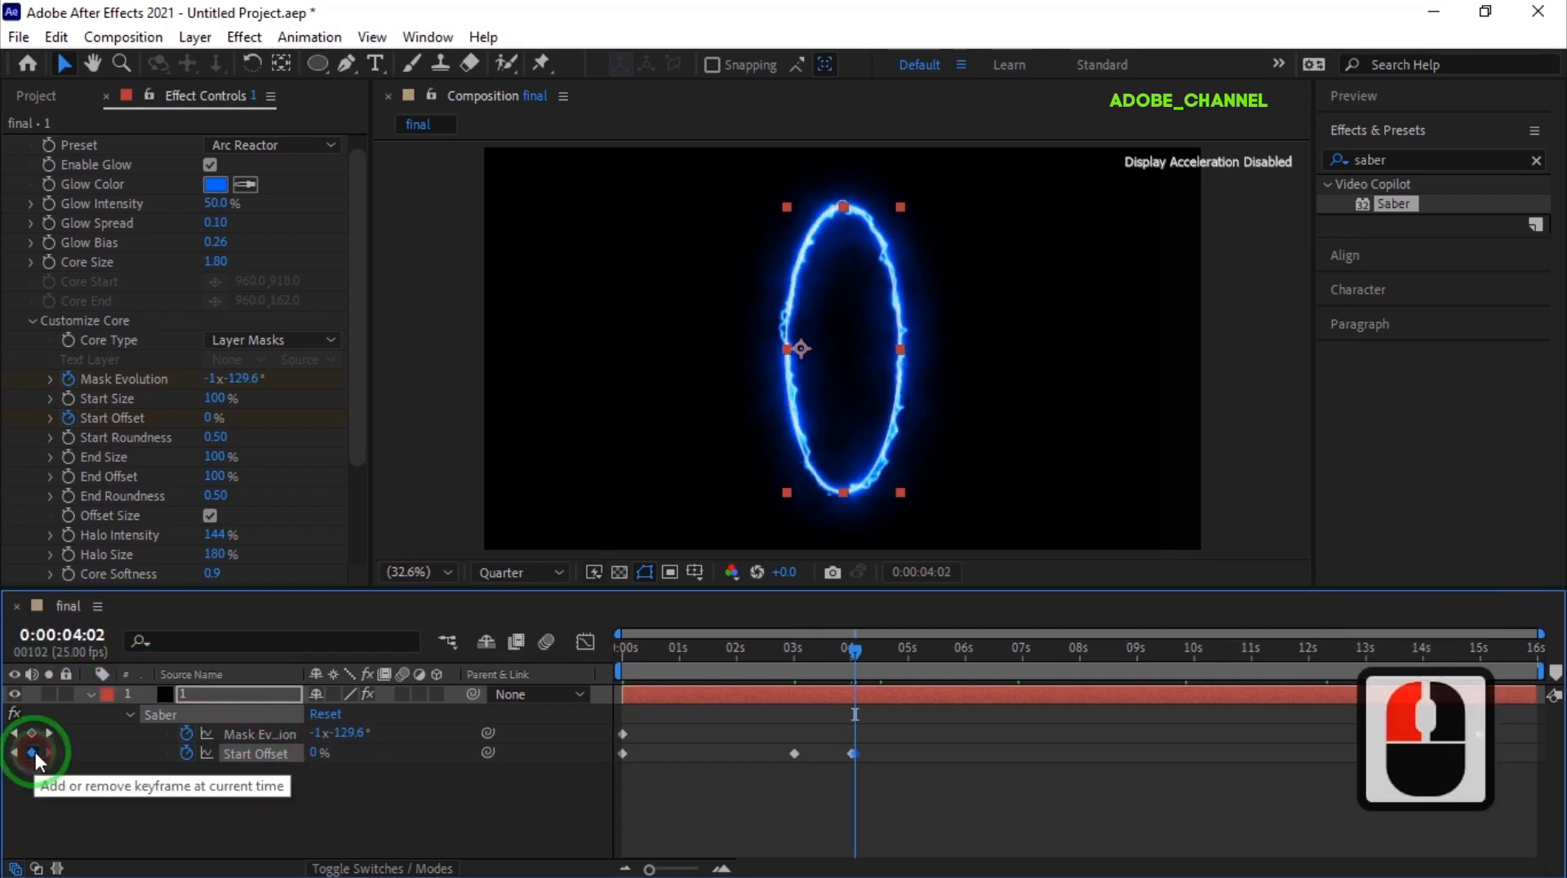
# Set Start Offset to 96% at 5 seconds.
pyautogui.click(71, 636)
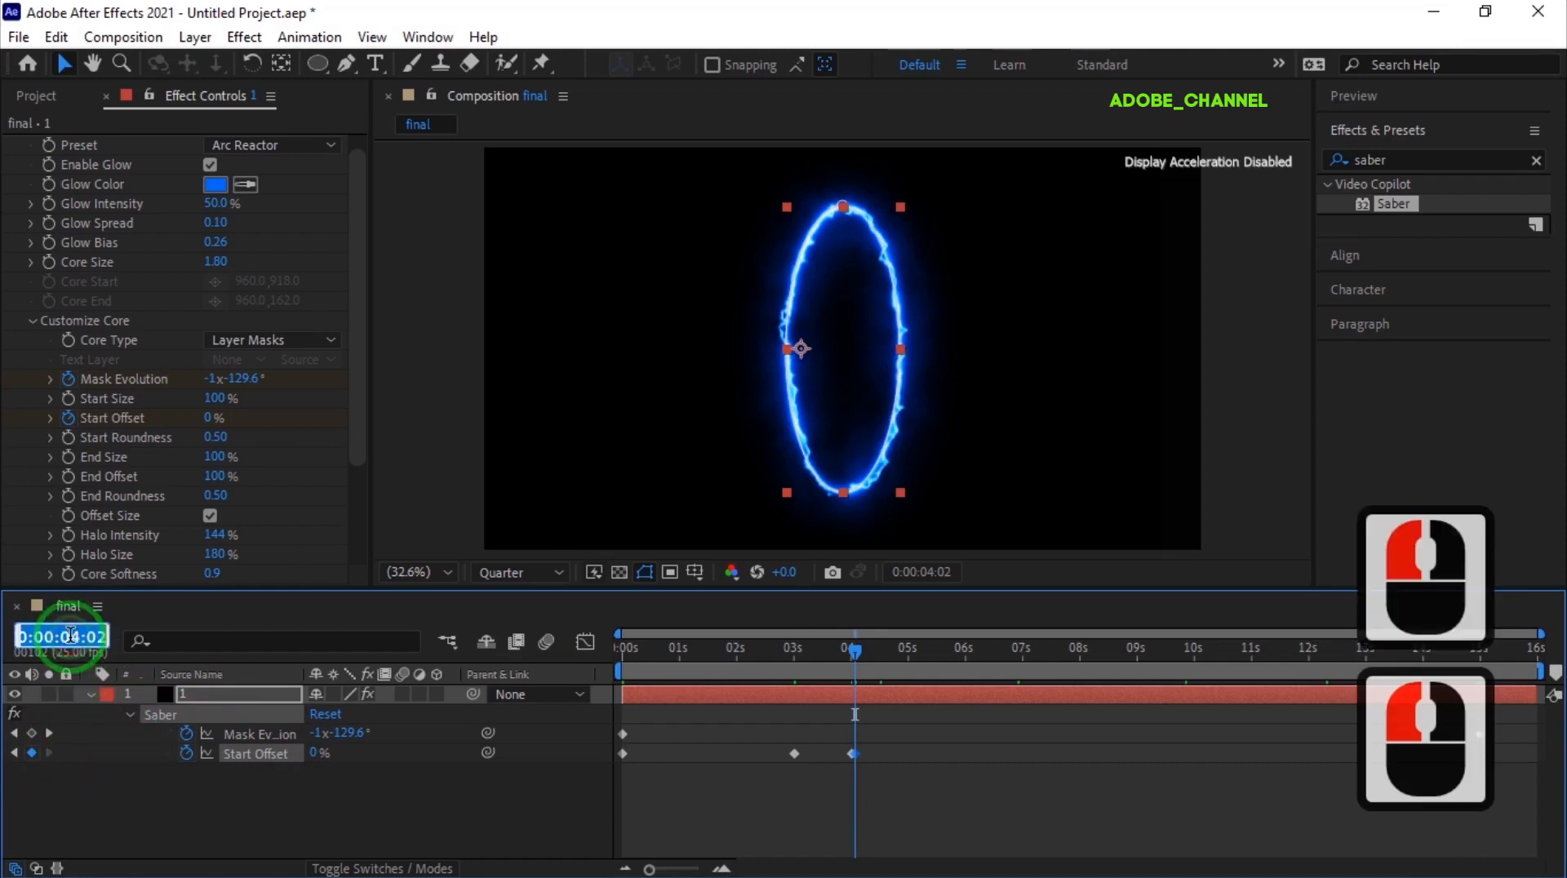
pyautogui.write('500')
pyautogui.press('Return')
pyautogui.click(314, 758)
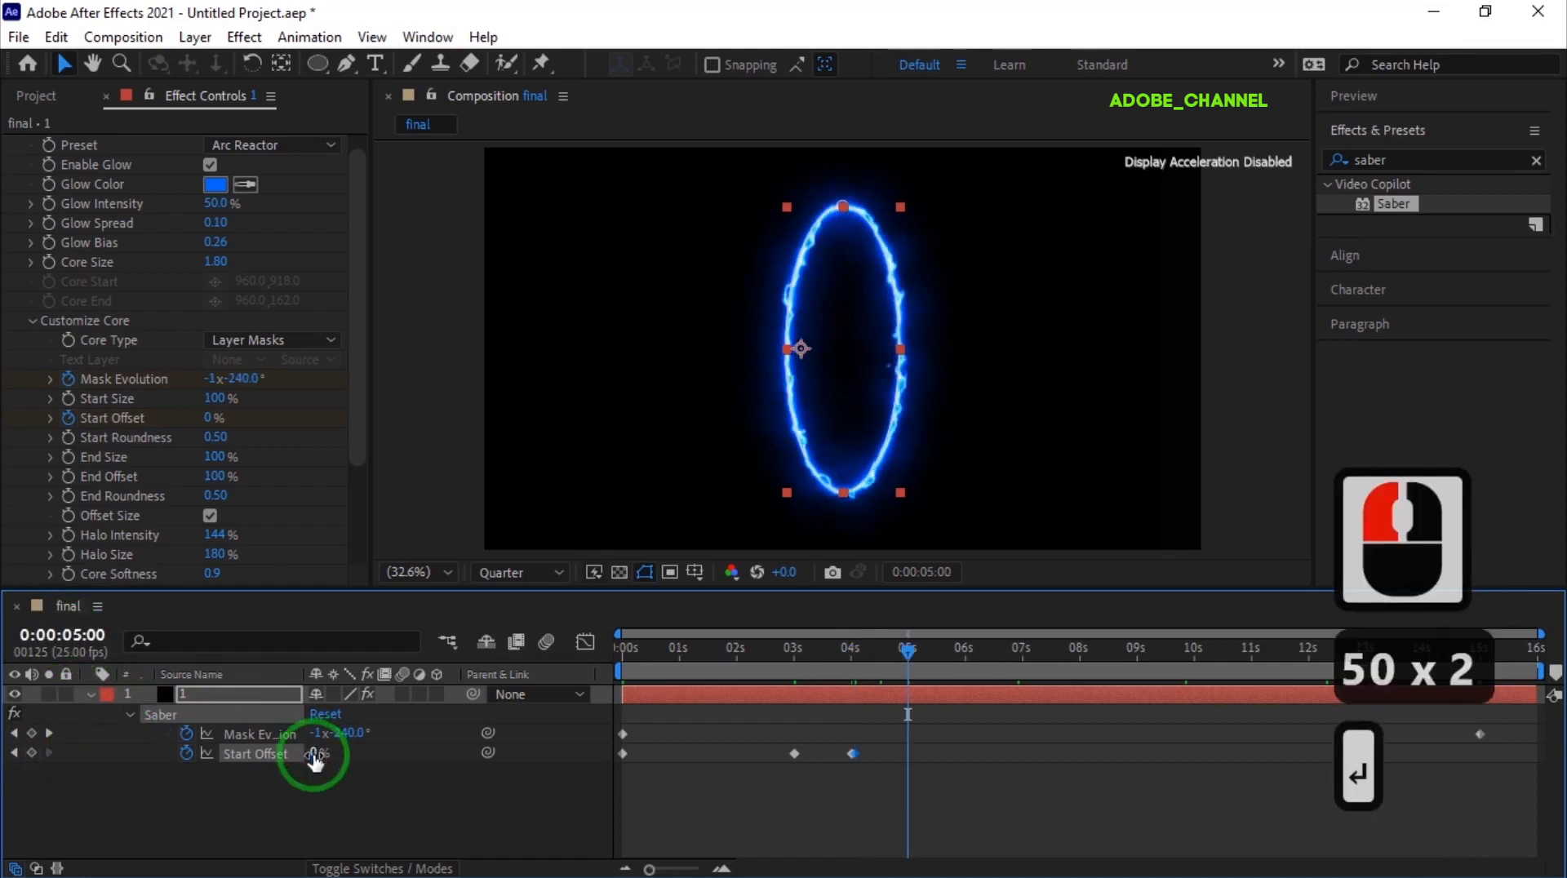
pyautogui.write('96')
pyautogui.press('Return')
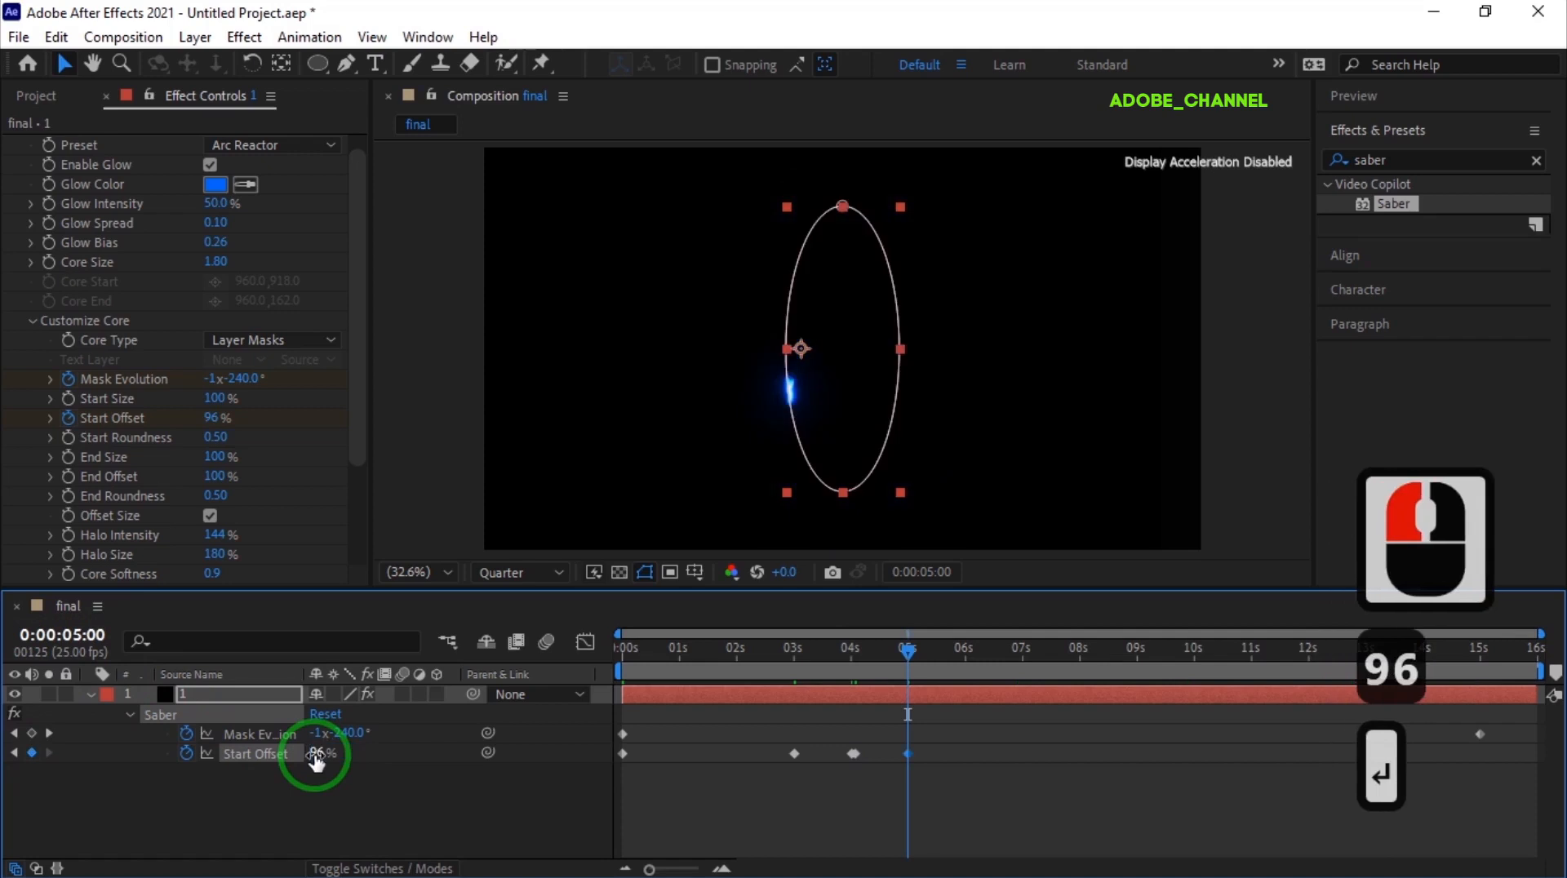
# Copy the Start Offset keyframes between 3 and 5 seconds and paste them starting at 8 seconds.
pyautogui.click(69, 636)
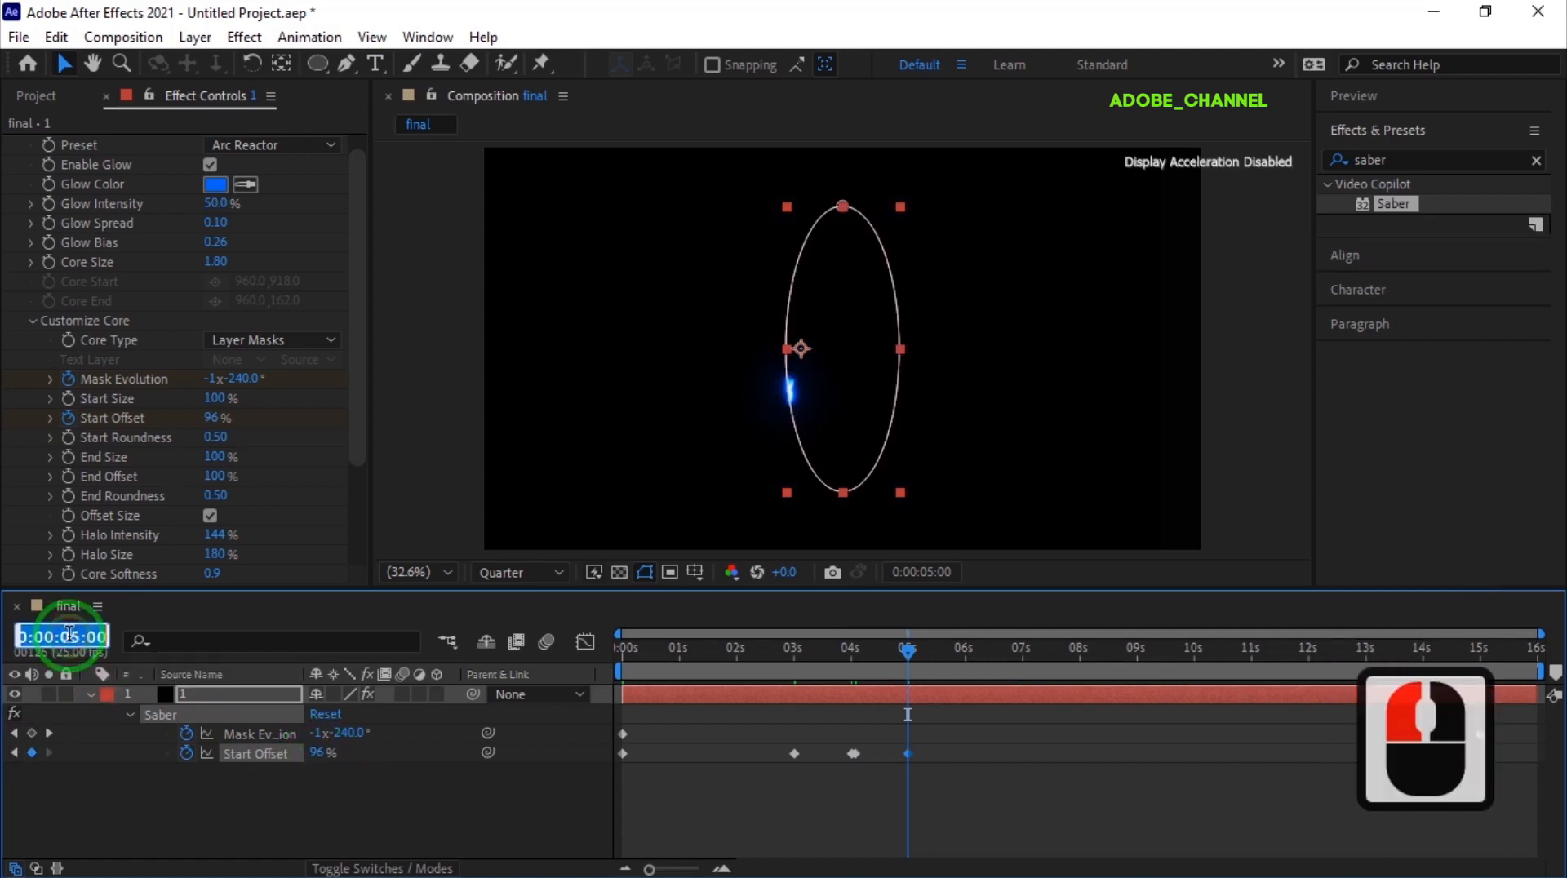
pyautogui.write('800')
pyautogui.press('Return')
pyautogui.moveTo(859, 761); pyautogui.dragTo(772, 759)
pyautogui.hotkey('ctrl', 'c')
pyautogui.hotkey('ctrl', 'v')
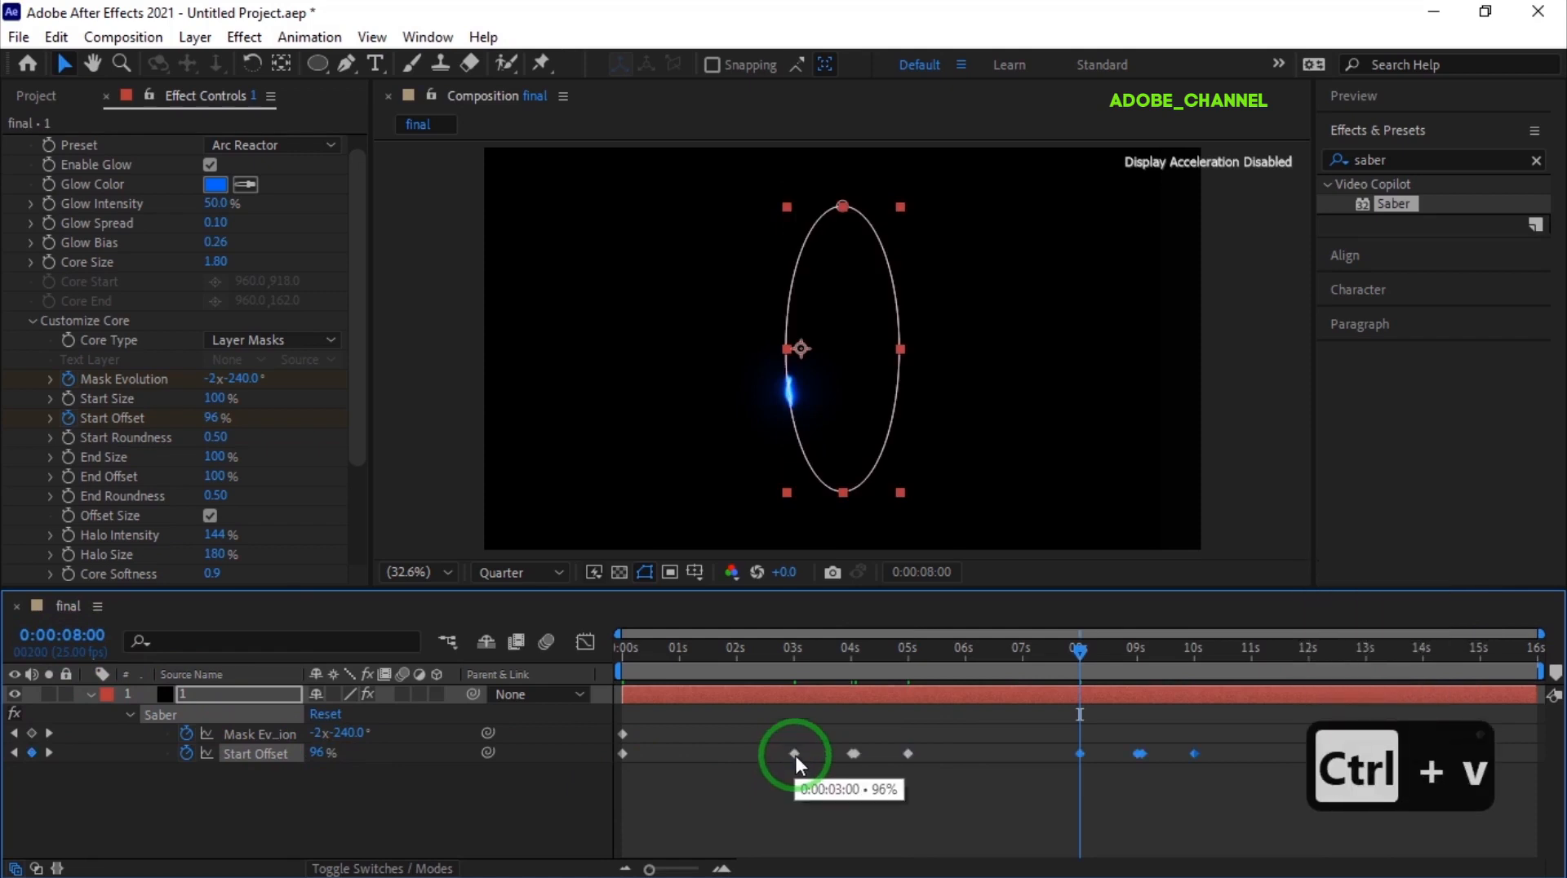
# Paste the copied Start Offset keyframes again starting at 13 seconds.
pyautogui.click(79, 635)
pyautogui.write('1300')
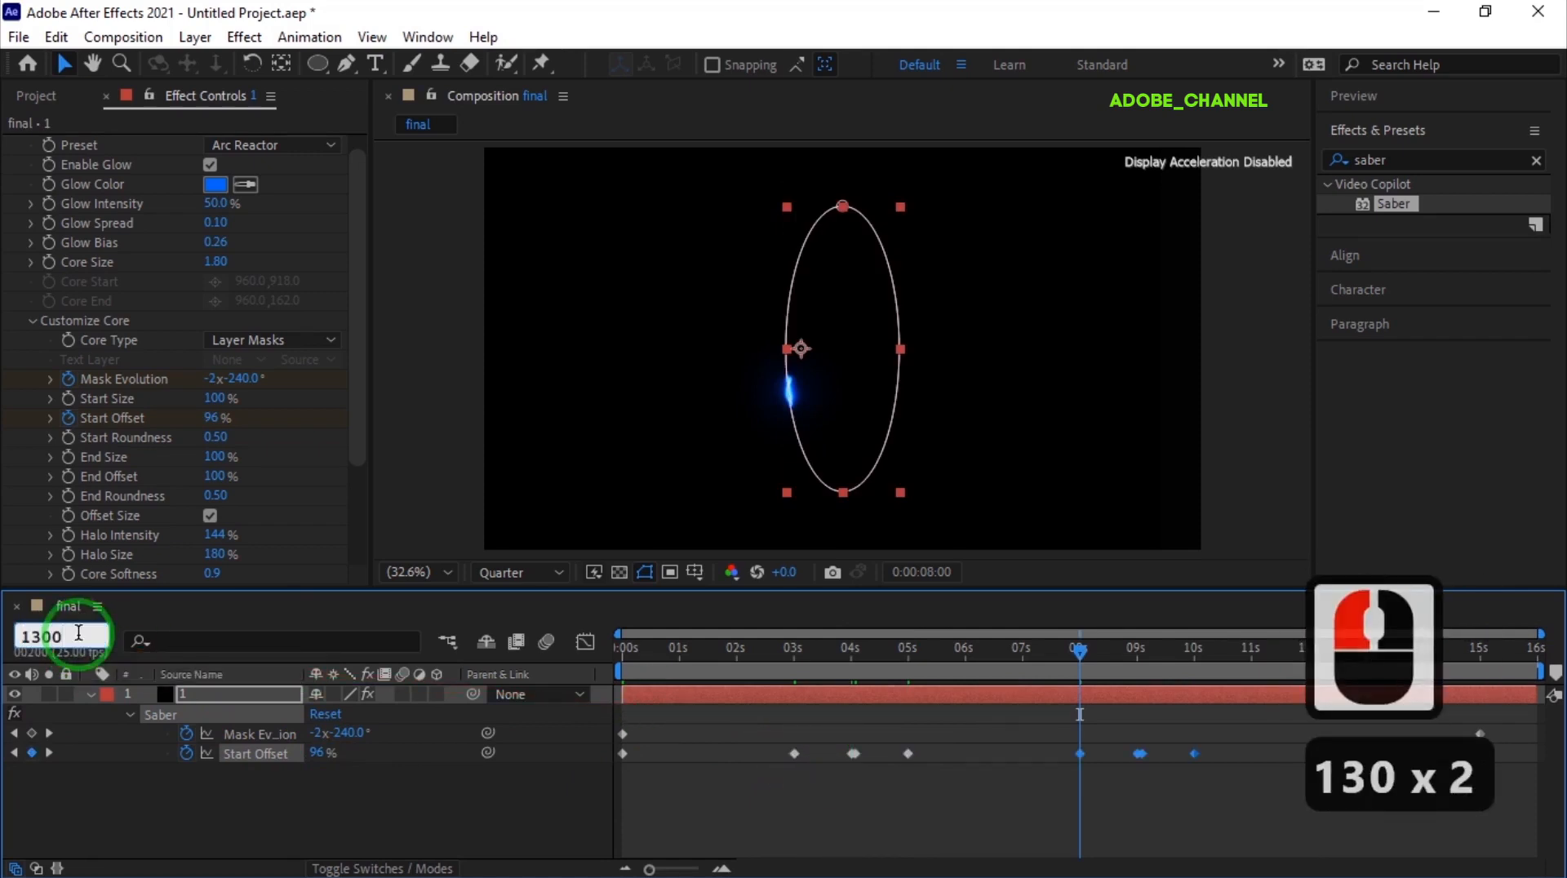
pyautogui.press('Return')
pyautogui.hotkey('ctrl', 'v')
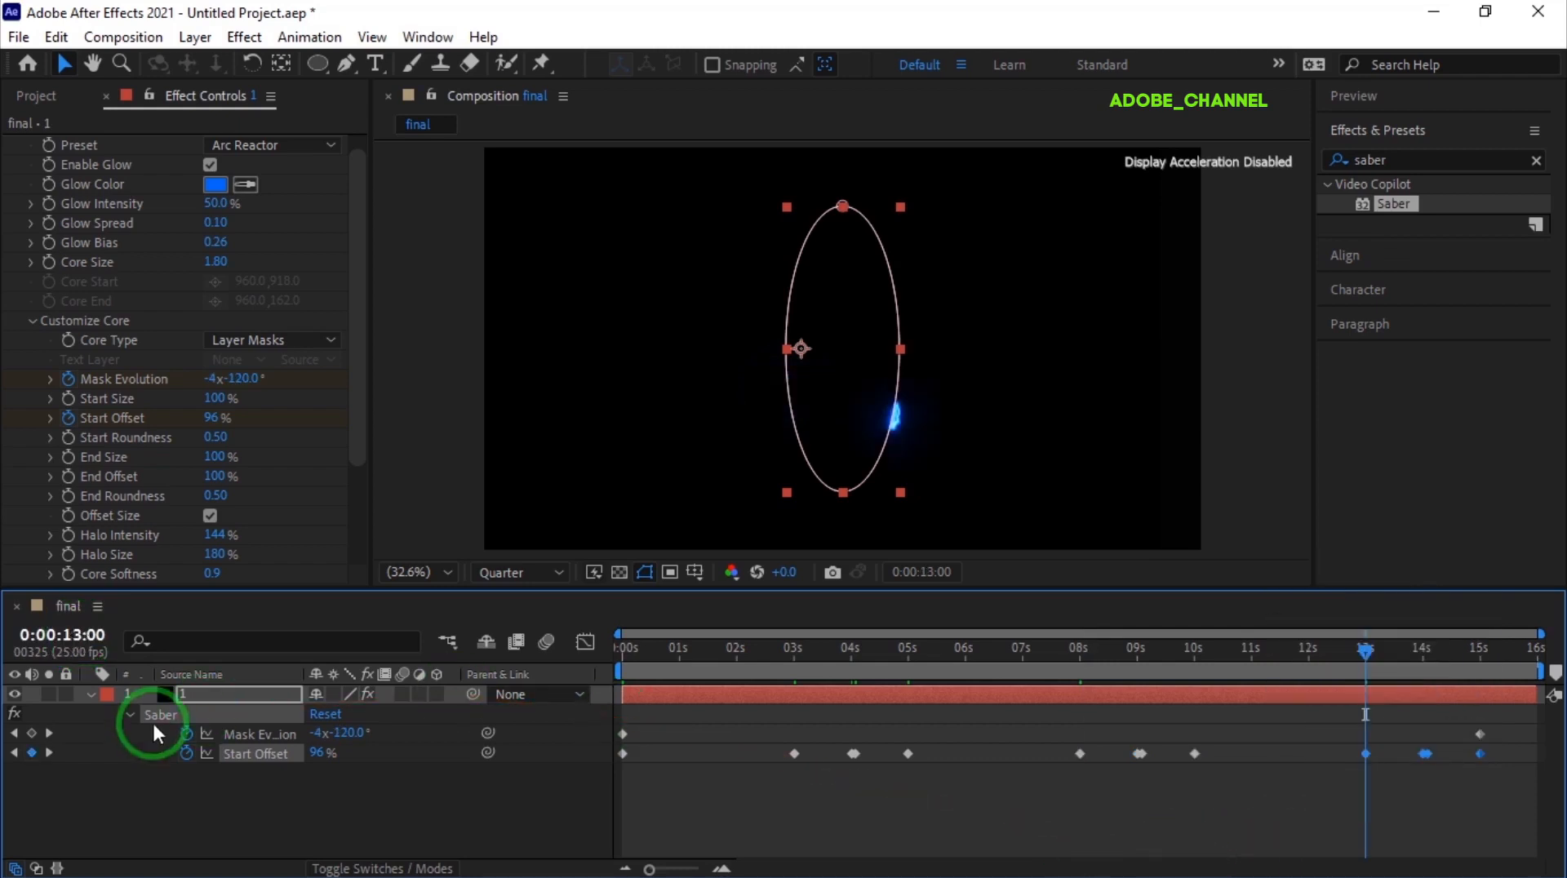
# Collapse the Saber layer, change its label colour to blue and duplicate it.
pyautogui.click(90, 693)
pyautogui.click(223, 697)
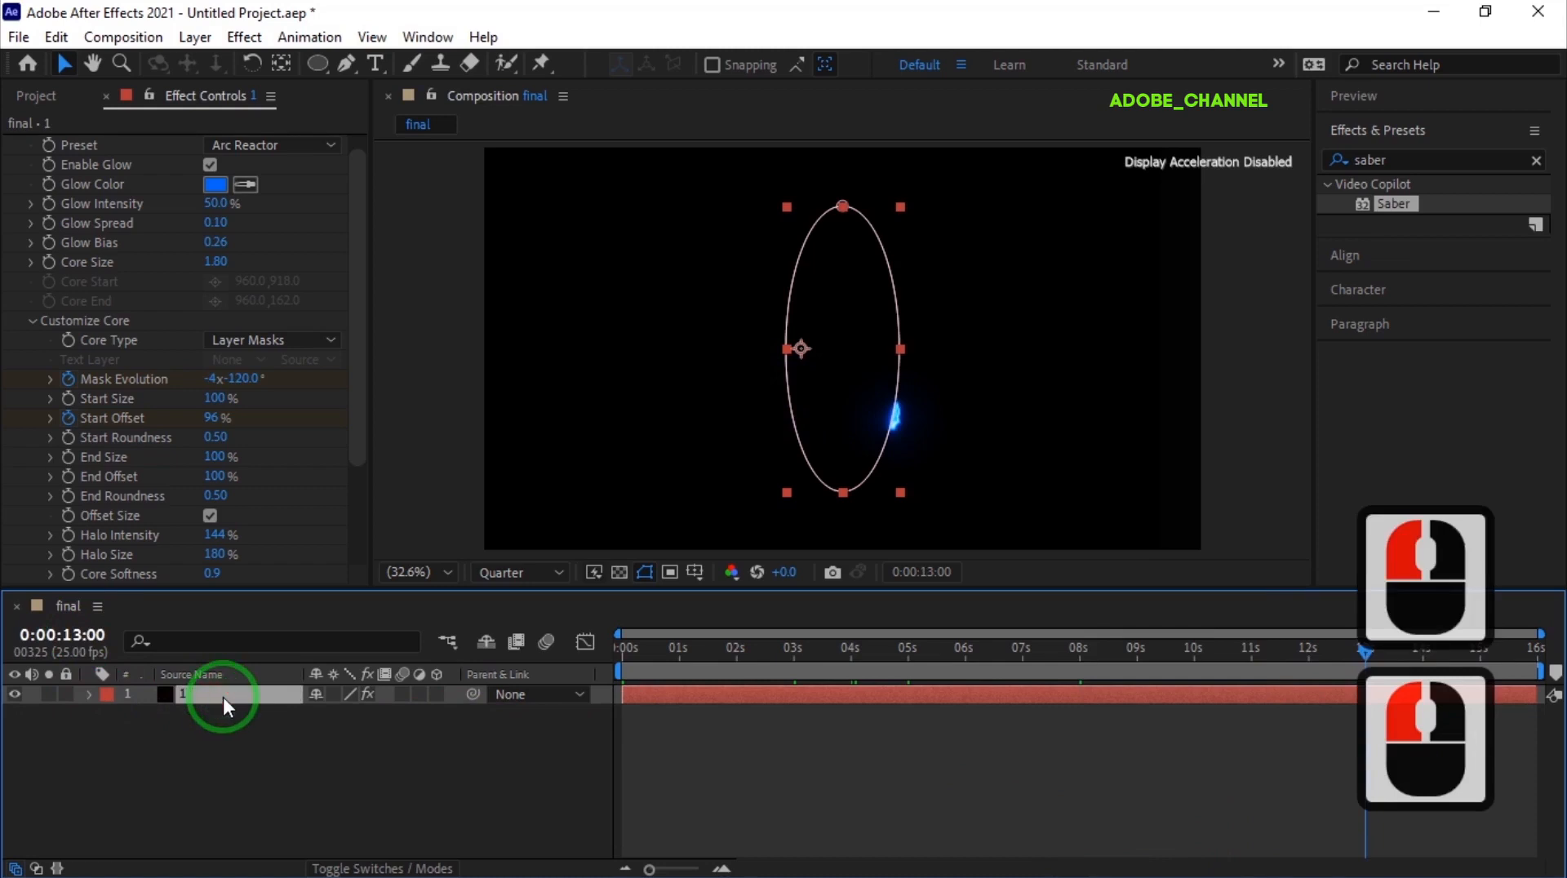
pyautogui.click(107, 696)
pyautogui.click(153, 486)
pyautogui.click(214, 694)
pyautogui.hotkey('ctrl', 'd')
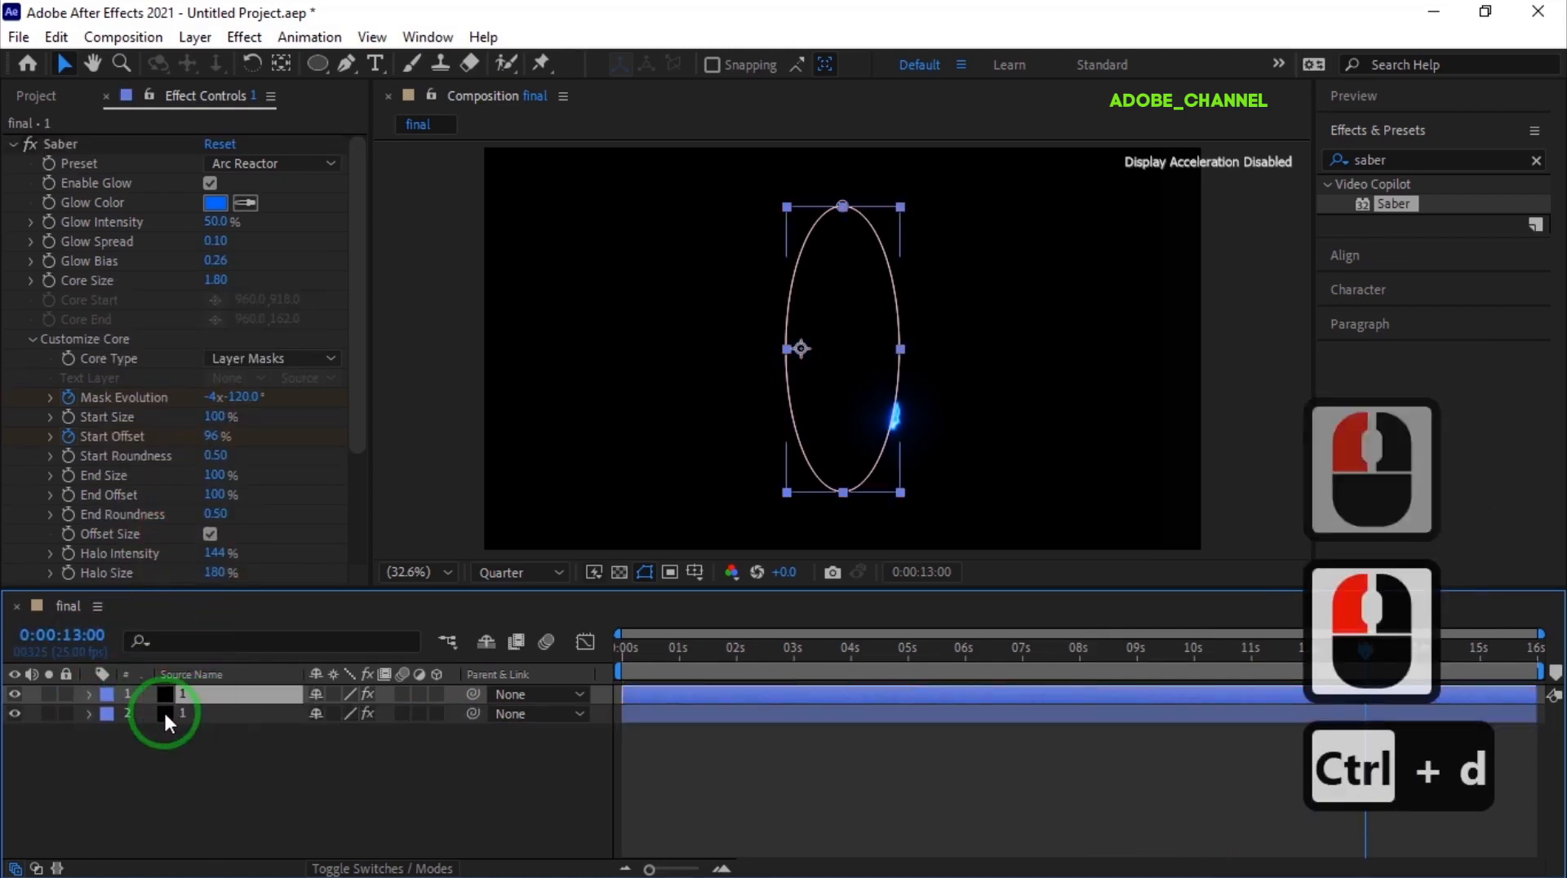
# Set the rotation of the upper duplicate Saber layer to 135°.
pyautogui.press('r')
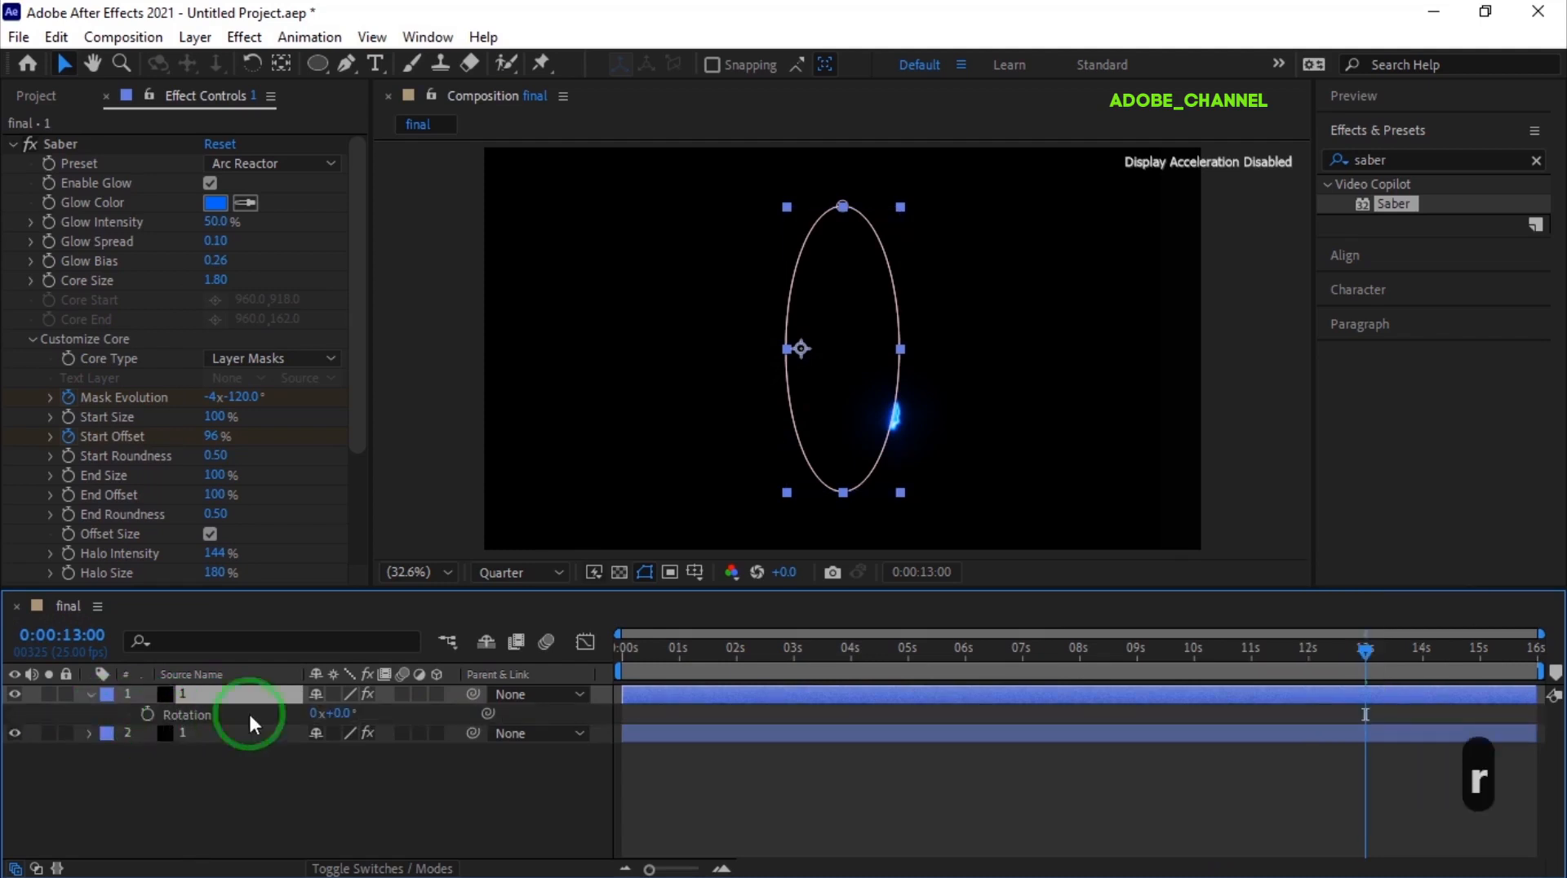
pyautogui.click(345, 714)
pyautogui.write('13')
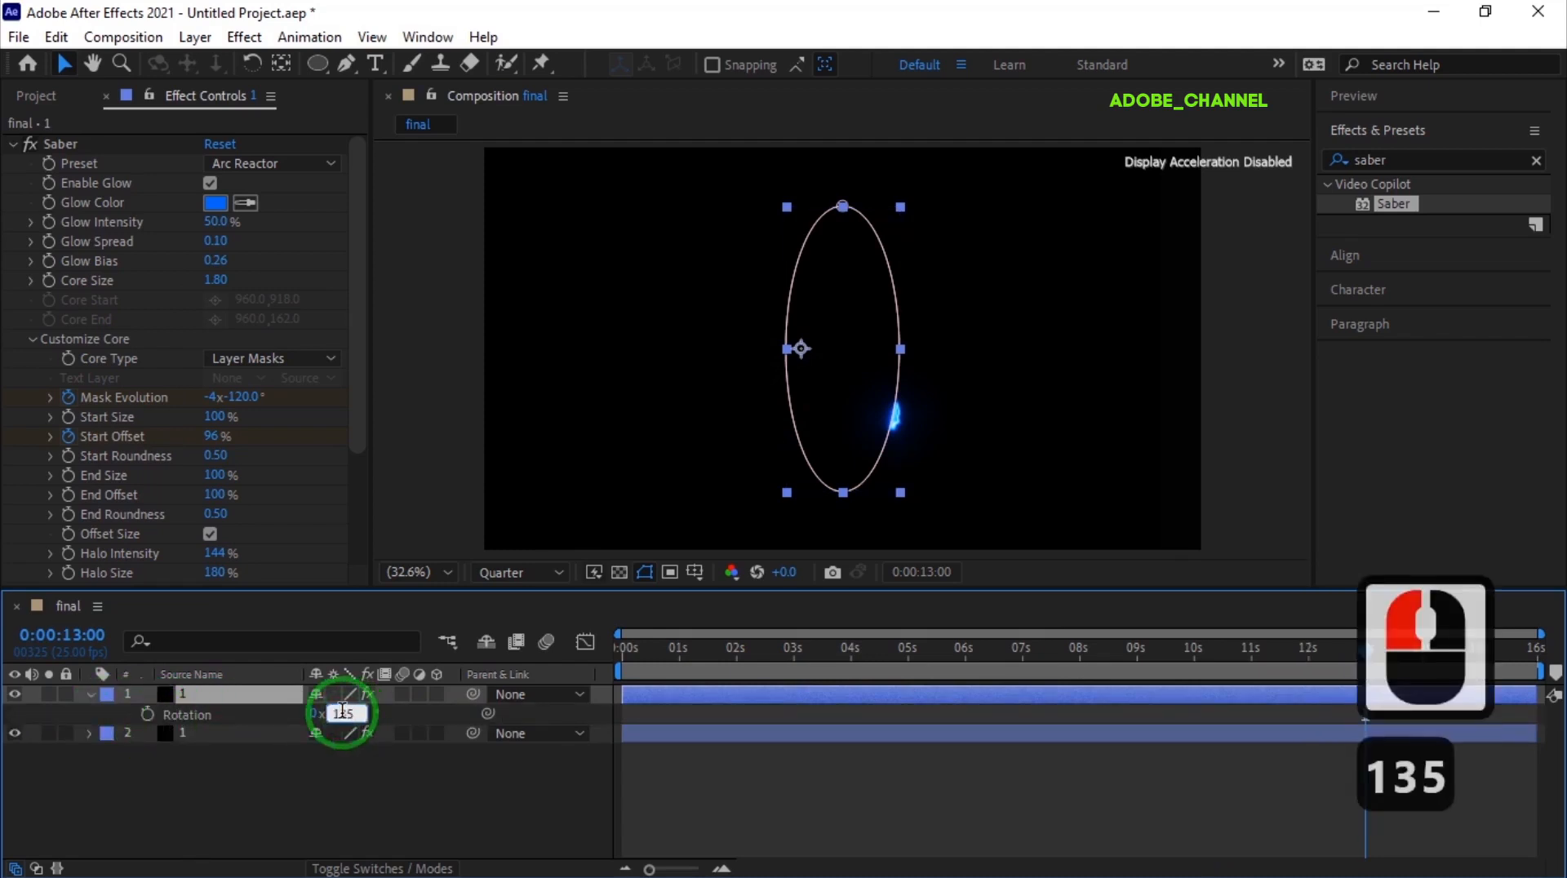
pyautogui.write('5')
pyautogui.press('Return')
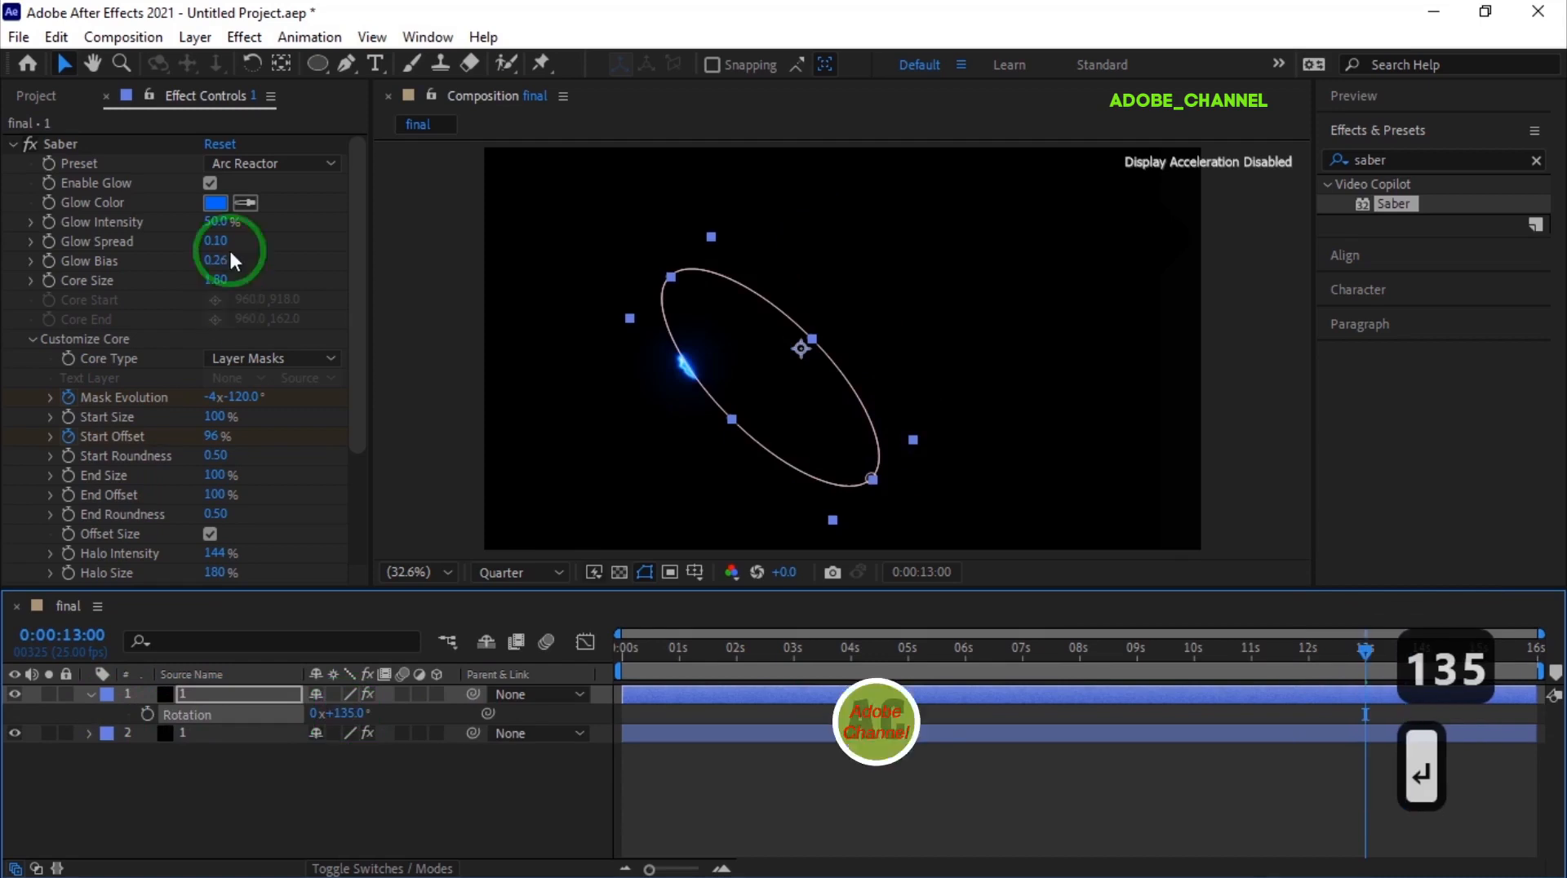
# Change the 135° Saber layer's glow colour to green and centre the layer horizontally and vertically in the composition.
pyautogui.click(217, 204)
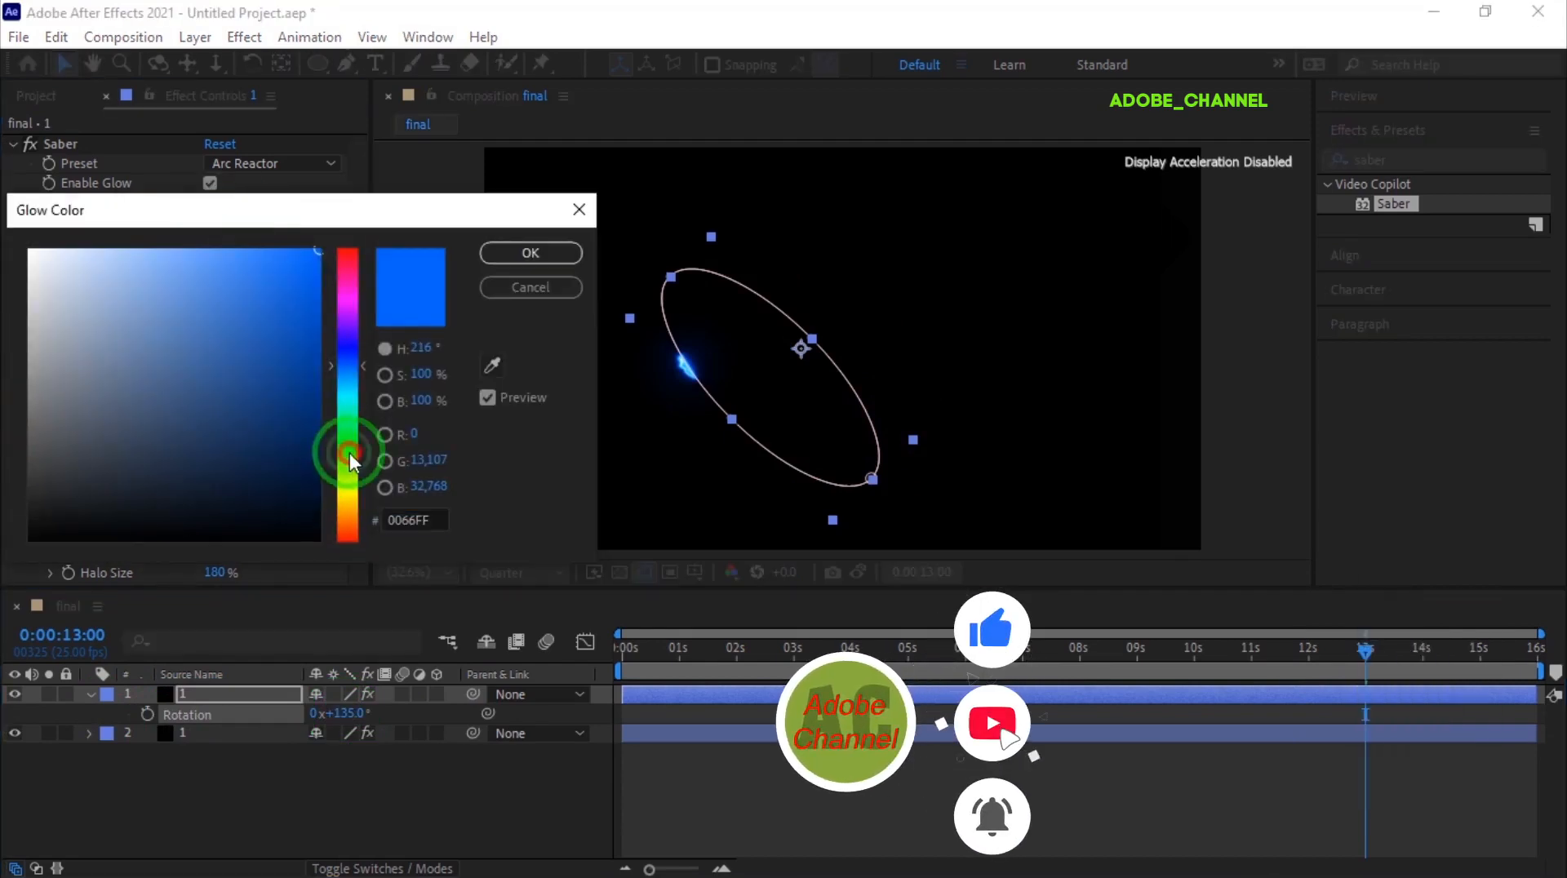
pyautogui.click(349, 453)
pyautogui.click(531, 255)
pyautogui.click(1429, 255)
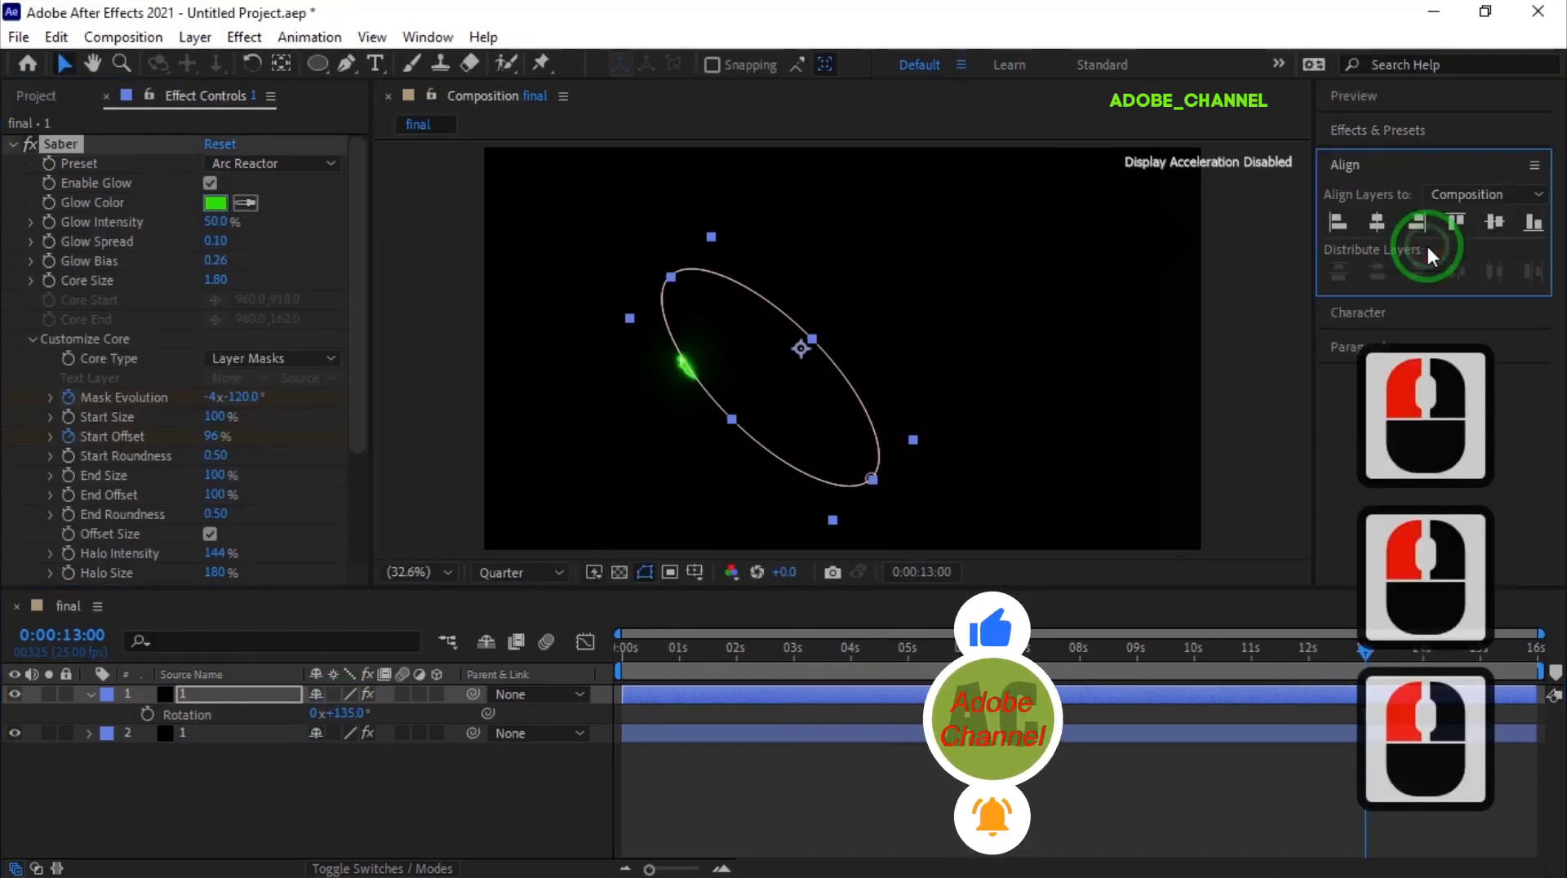
pyautogui.click(1380, 223)
pyautogui.click(1489, 226)
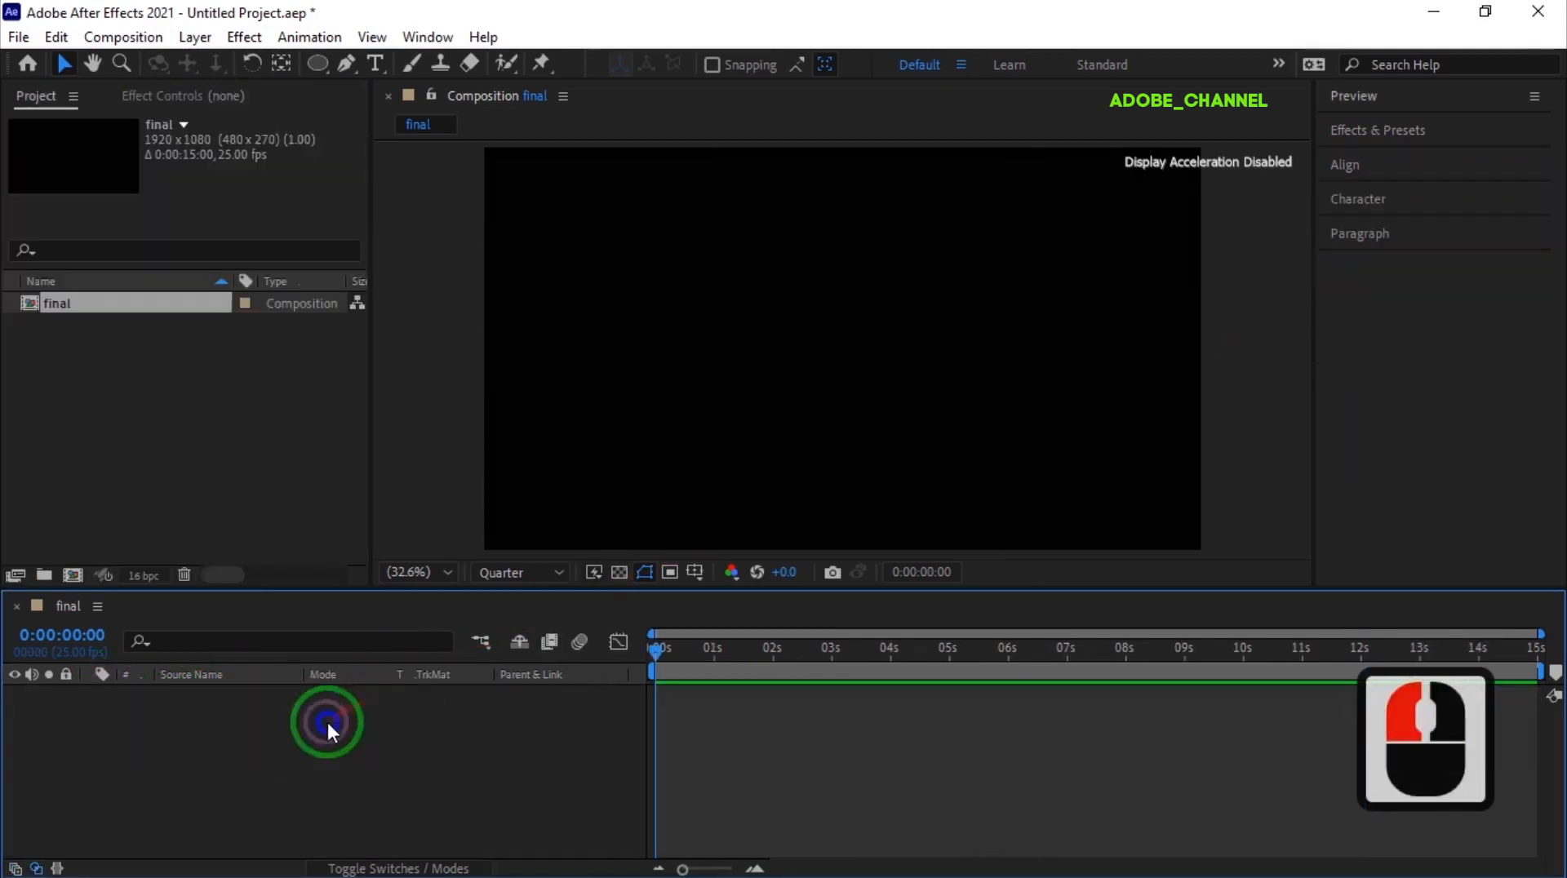
pyautogui.rightClick(328, 722)
pyautogui.moveTo(420, 448)
pyautogui.click(658, 507)
pyautogui.write('1')
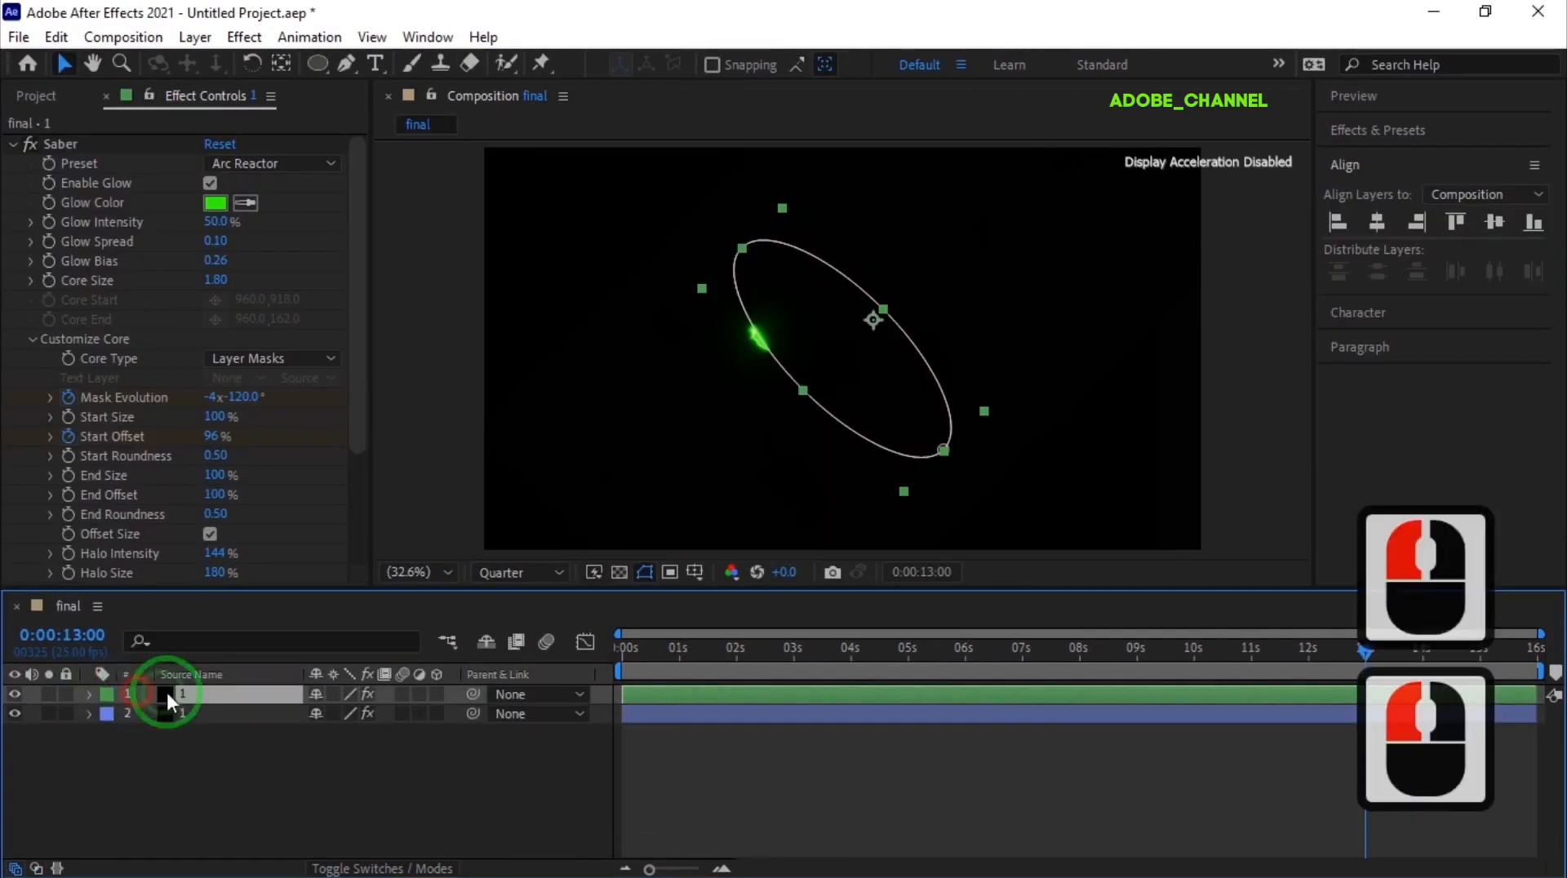
# Duplicate the green Saber layer and set the duplicate's rotation to 90°.
pyautogui.doubleClick(208, 695)
pyautogui.hotkey('ctrl', 'd')
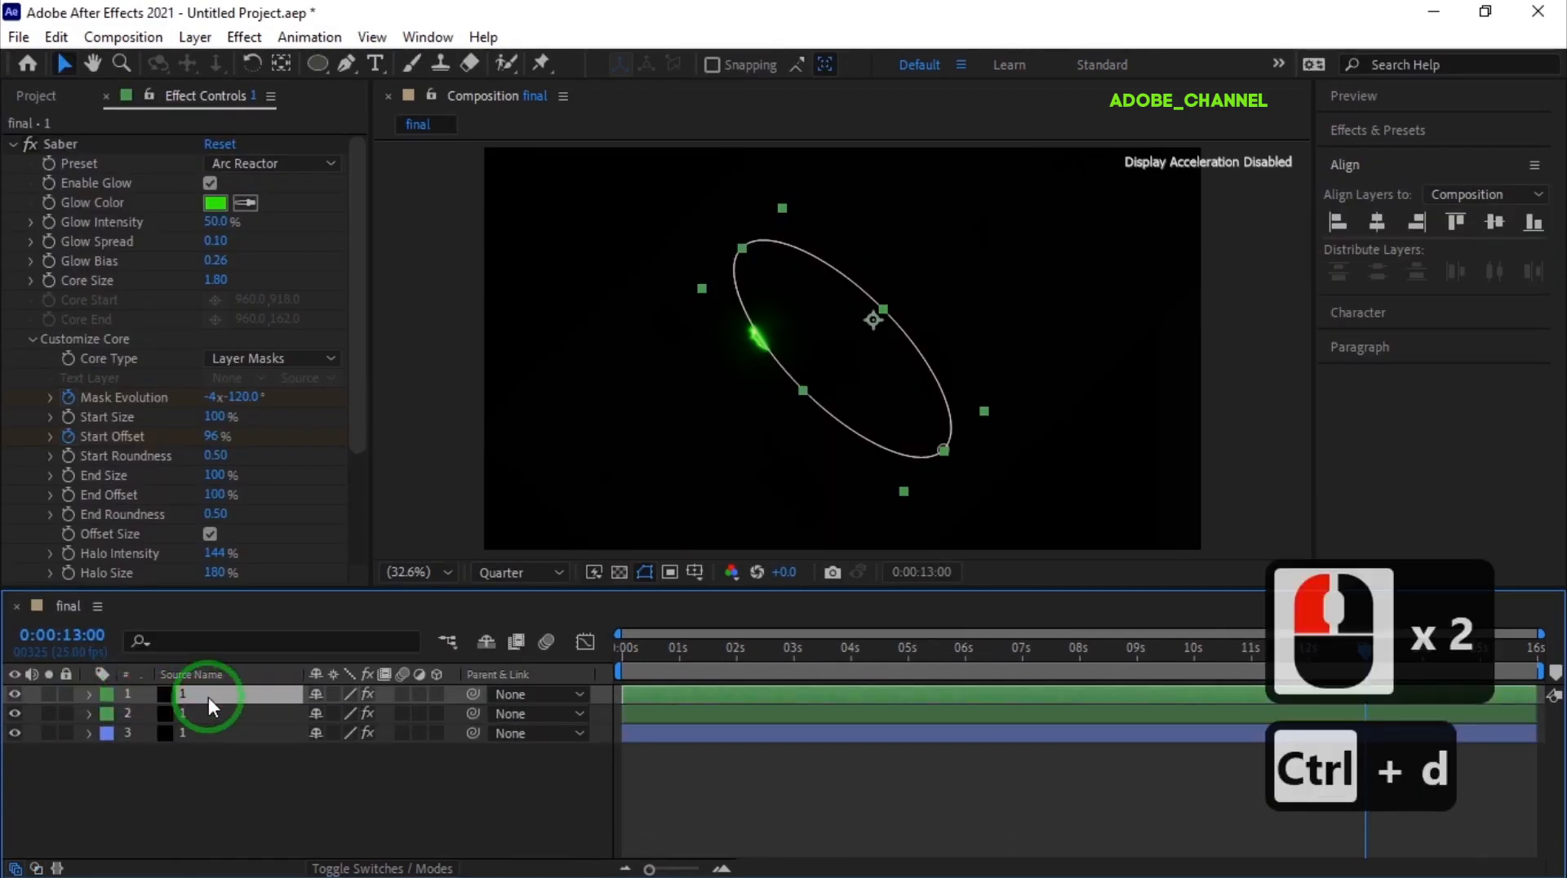
pyautogui.press('r')
pyautogui.moveTo(326, 714); pyautogui.dragTo(351, 713)
pyautogui.click(350, 714)
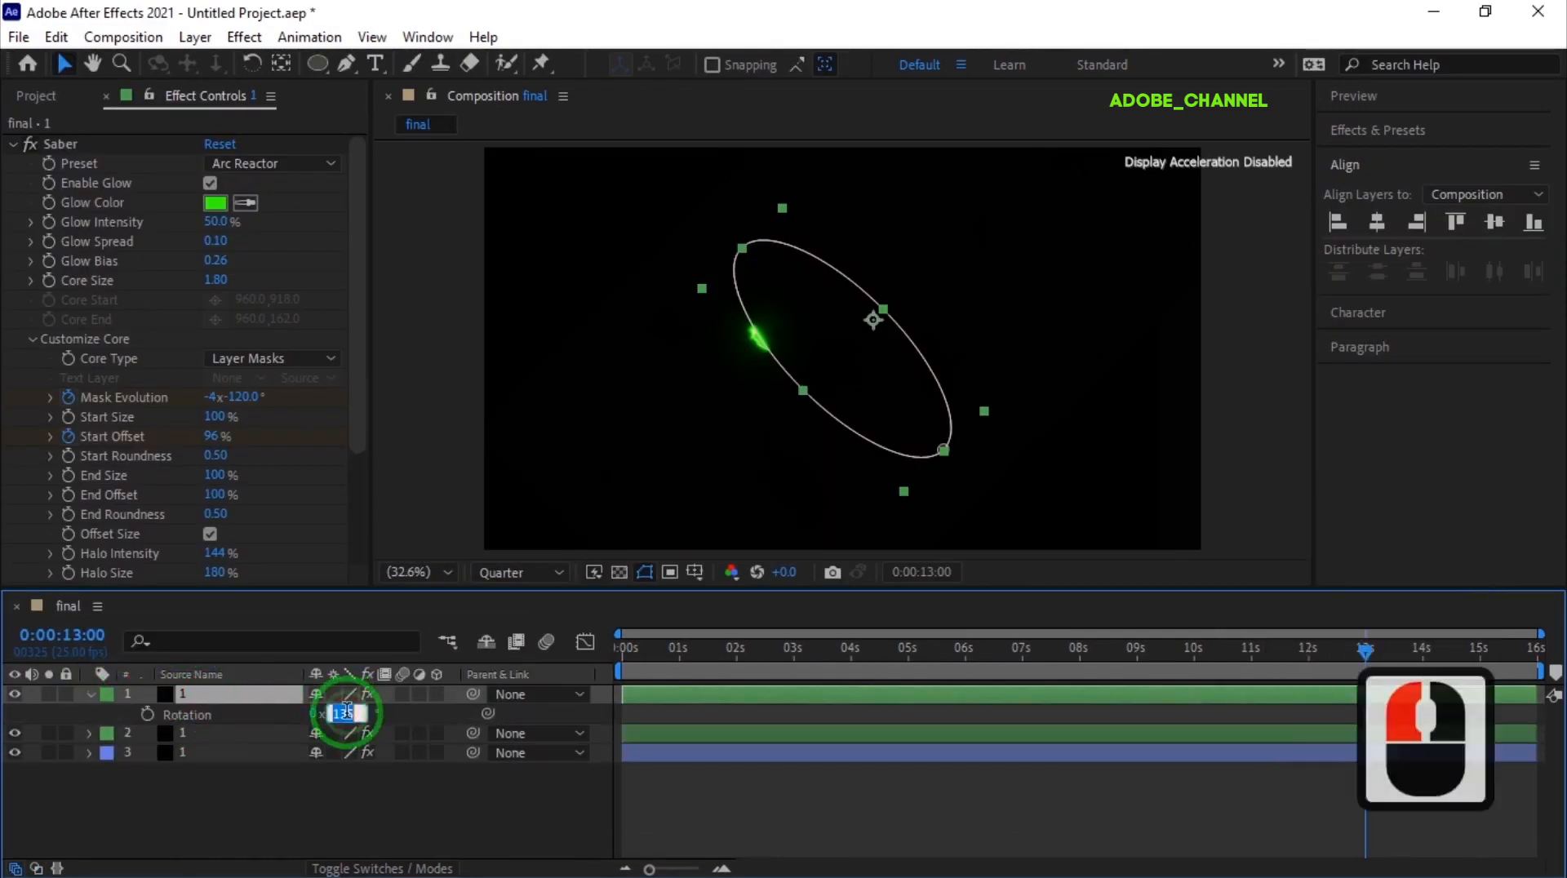
pyautogui.write('90')
pyautogui.press('Return')
# Change the glow colour and the label colour of the 90° Saber layer to yellow.
pyautogui.click(215, 202)
pyautogui.click(351, 496)
pyautogui.click(531, 254)
pyautogui.click(106, 694)
pyautogui.click(159, 335)
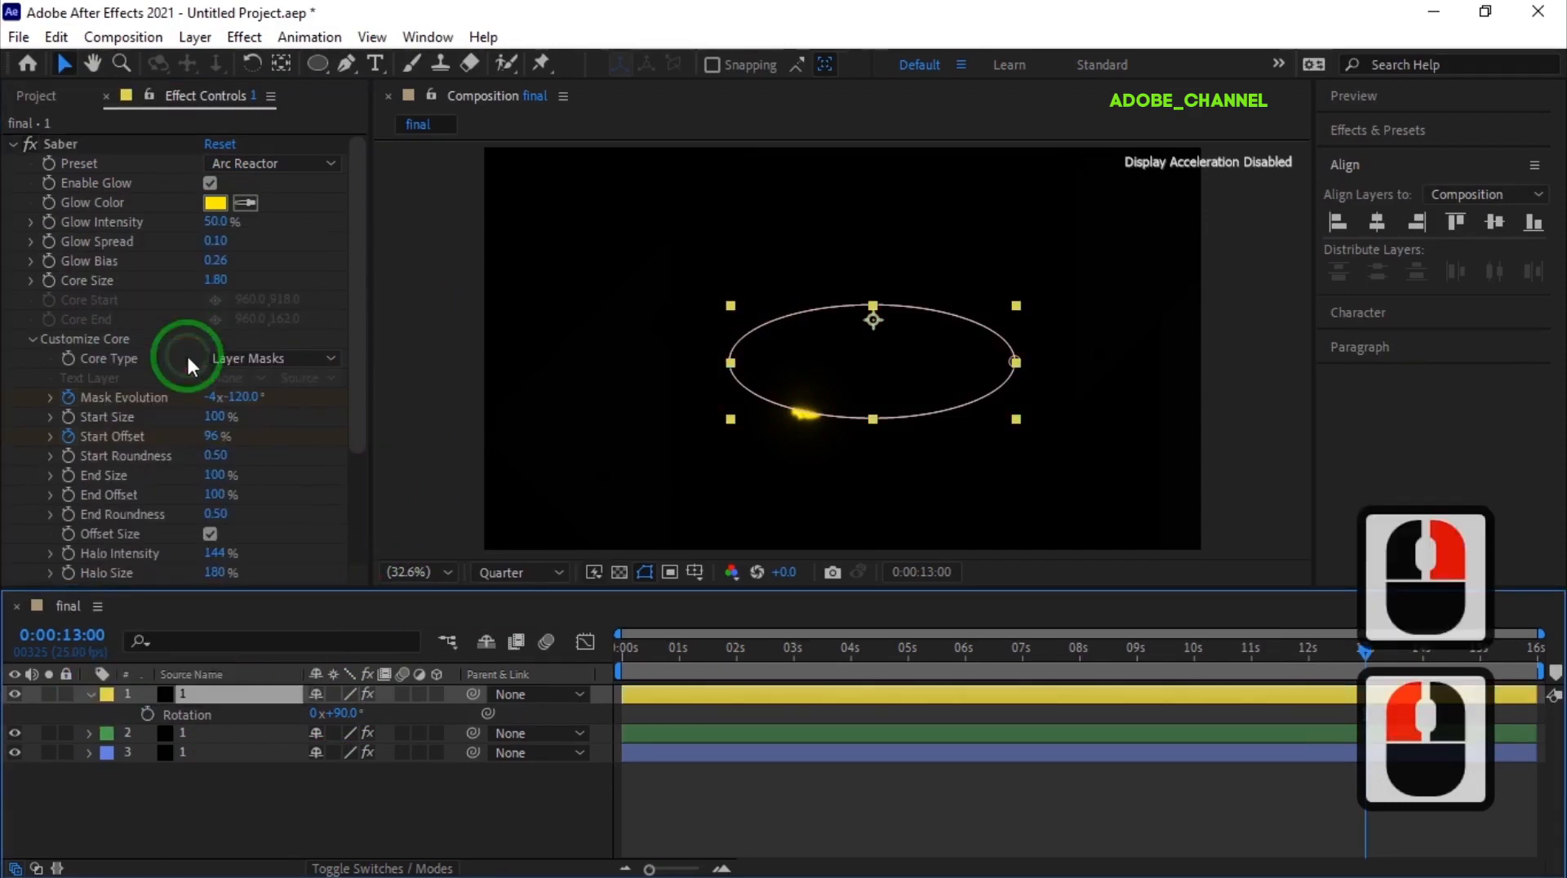
# Collapse and duplicate the yellow Saber layer, setting the upper duplicate's rotation to 45°.
pyautogui.click(89, 694)
pyautogui.click(199, 692)
pyautogui.hotkey('ctrl', 'd')
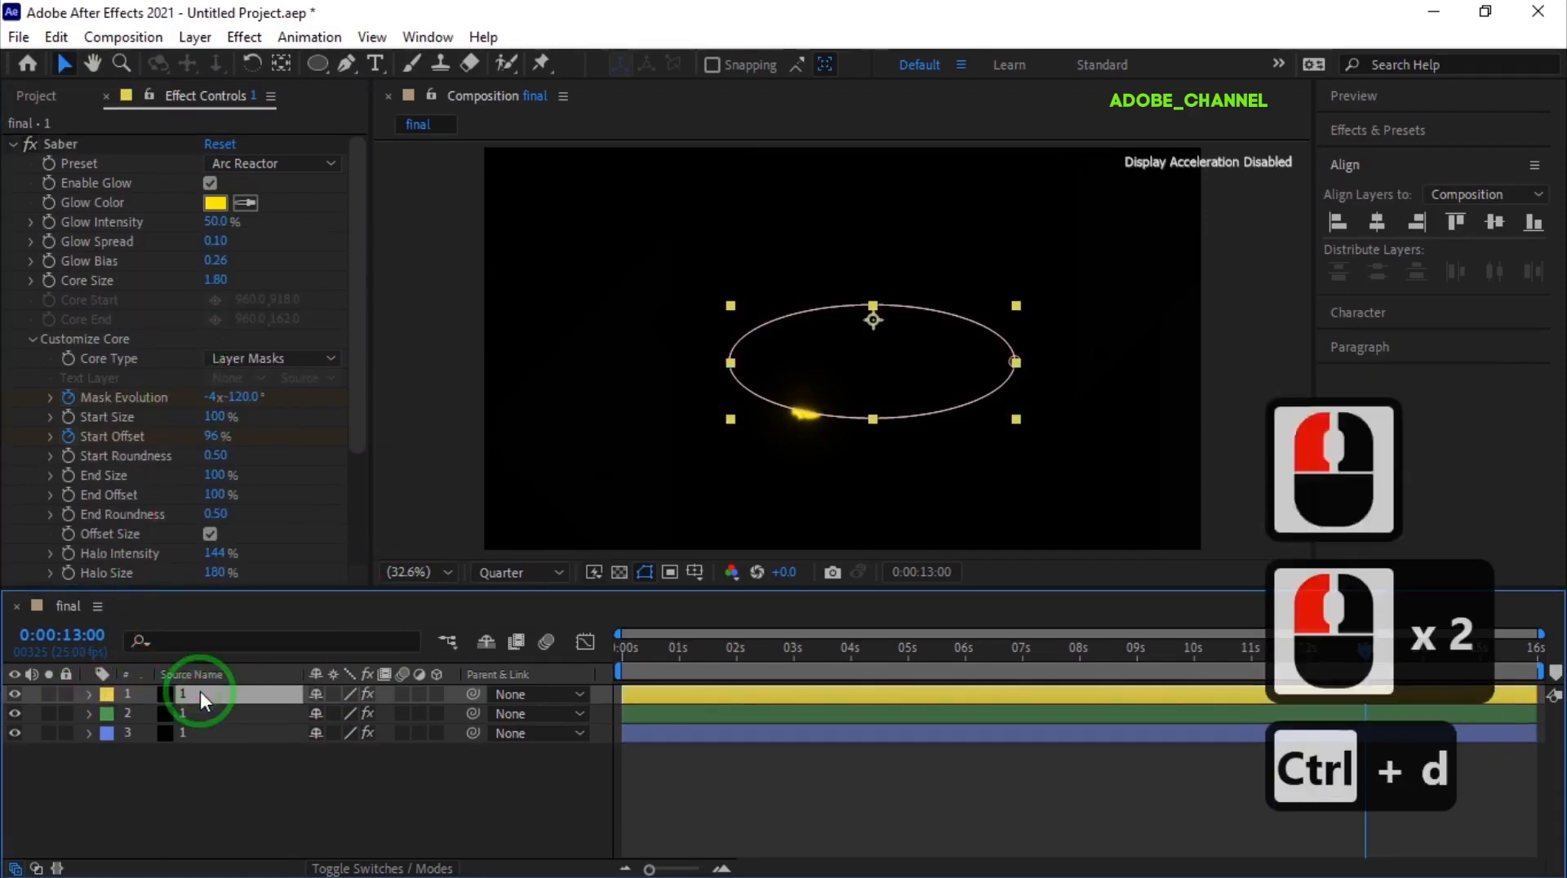
pyautogui.press('r')
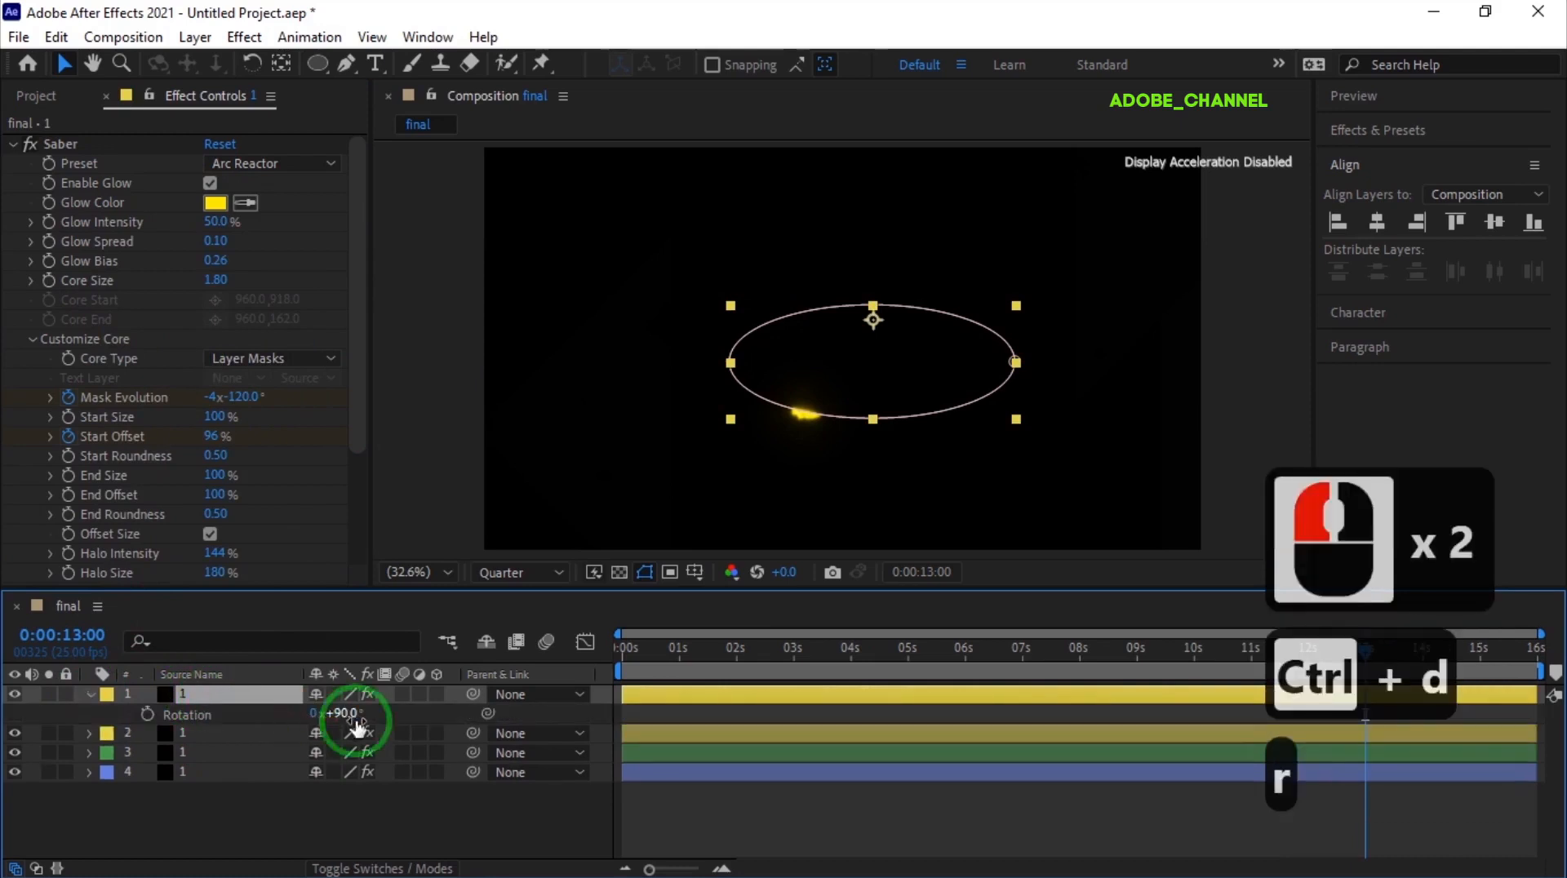
pyautogui.click(343, 715)
pyautogui.write('45')
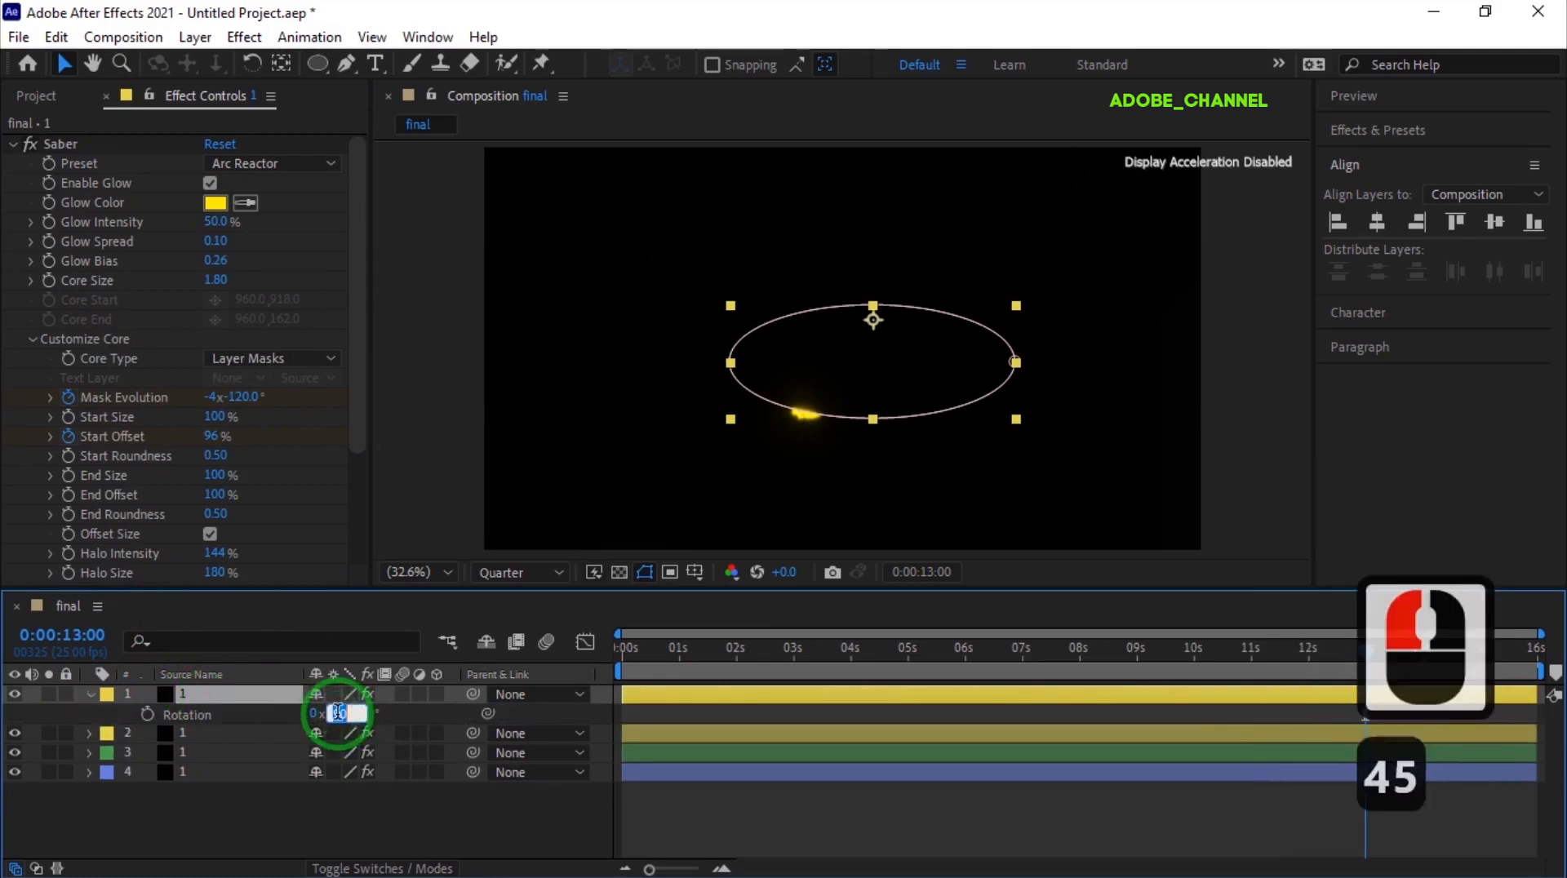
pyautogui.press('Return')
# Centre the 45° Saber layer in the composition on both axes and change its glow colour to pinkish red.
pyautogui.click(1377, 221)
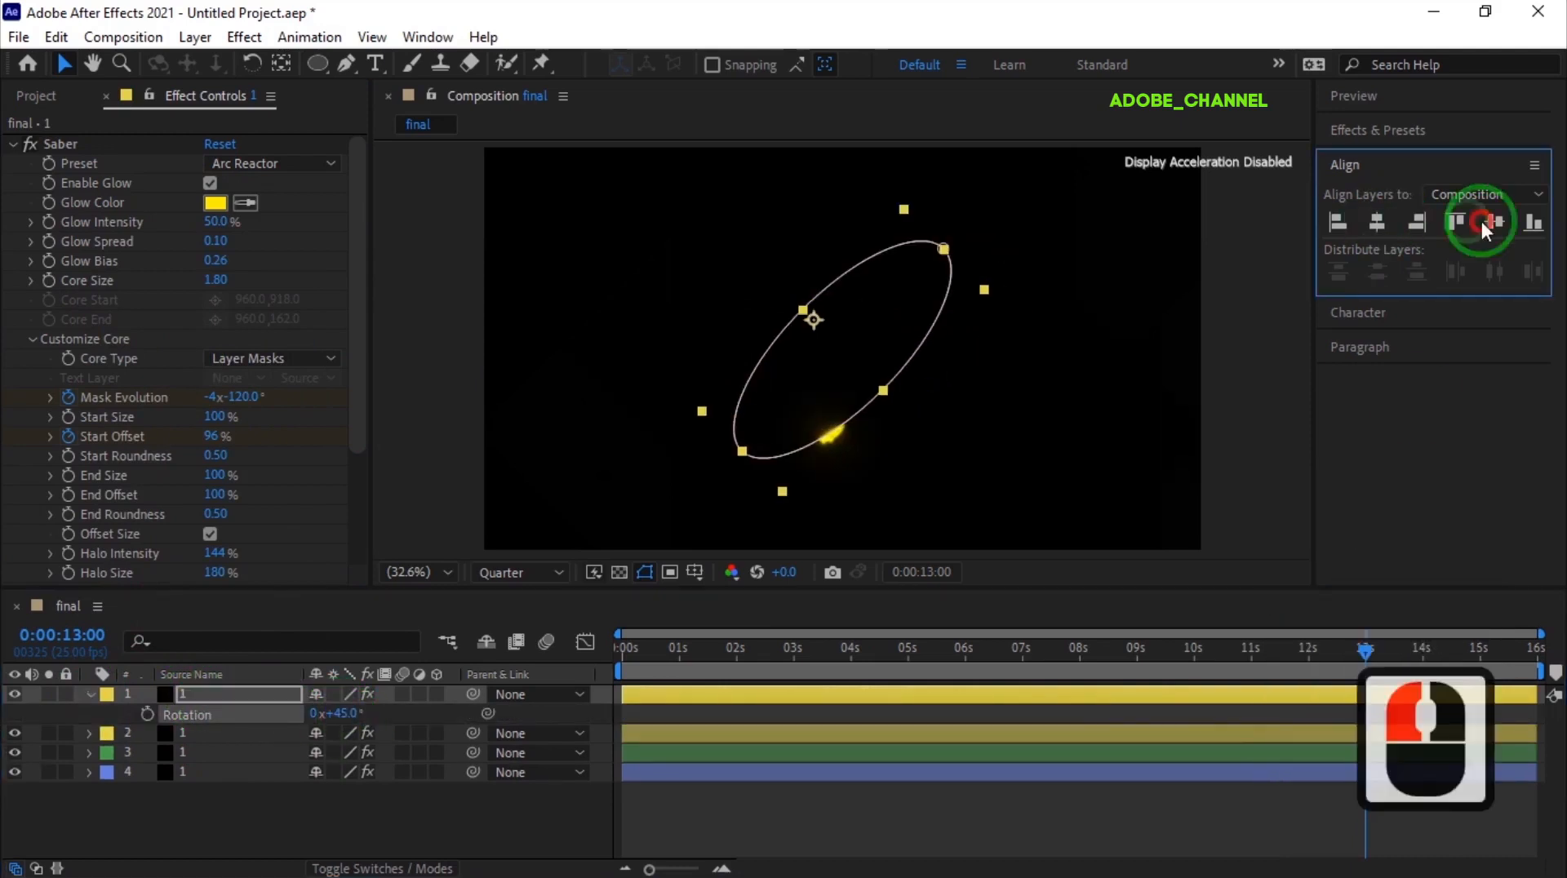
pyautogui.click(1495, 221)
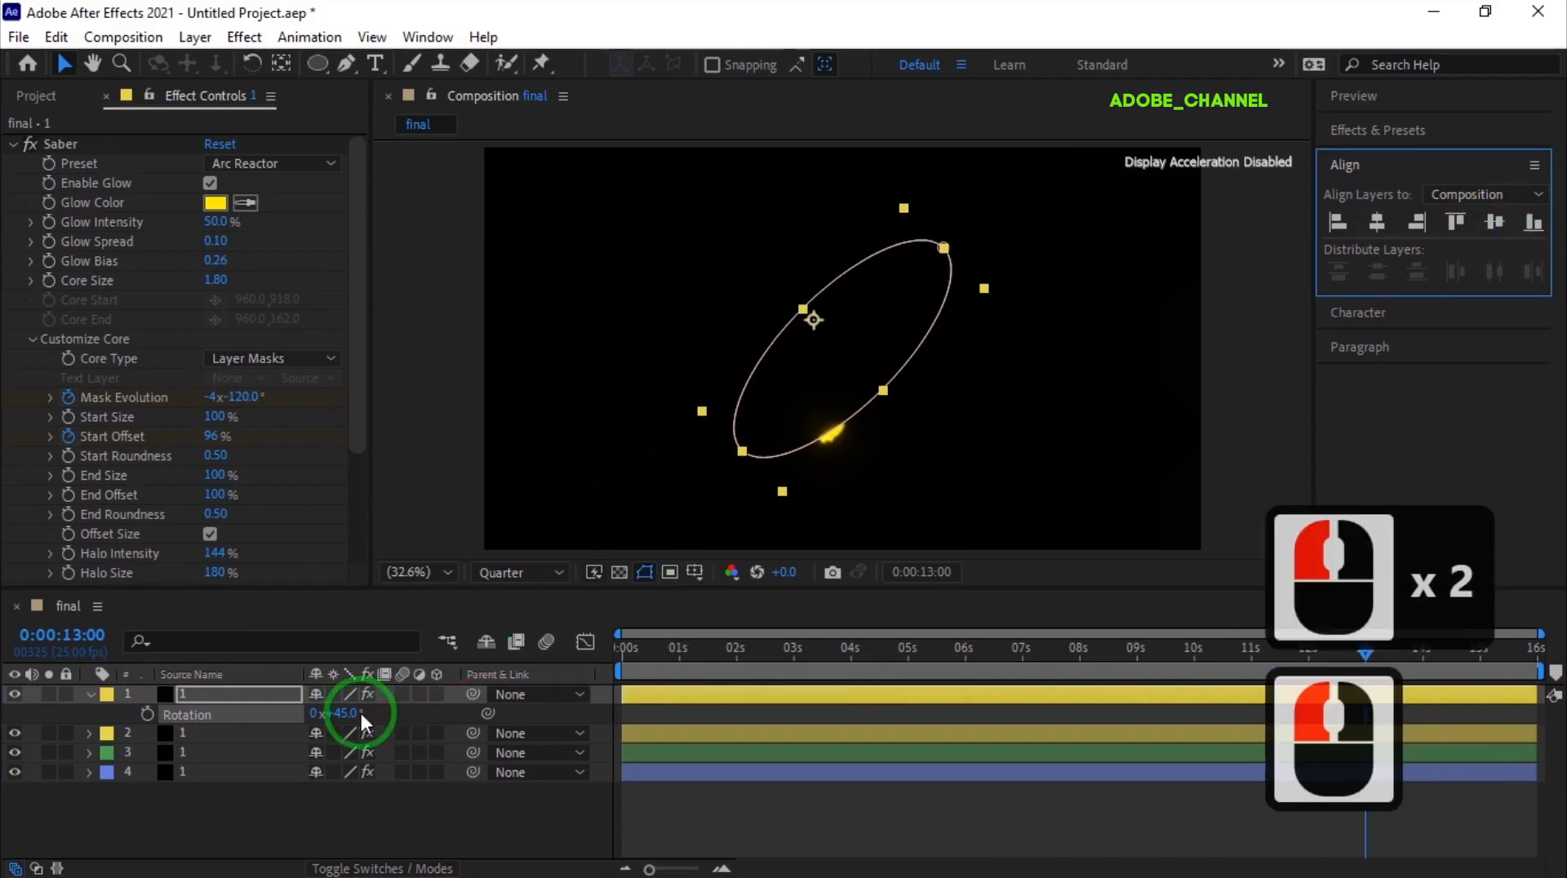
pyautogui.click(217, 203)
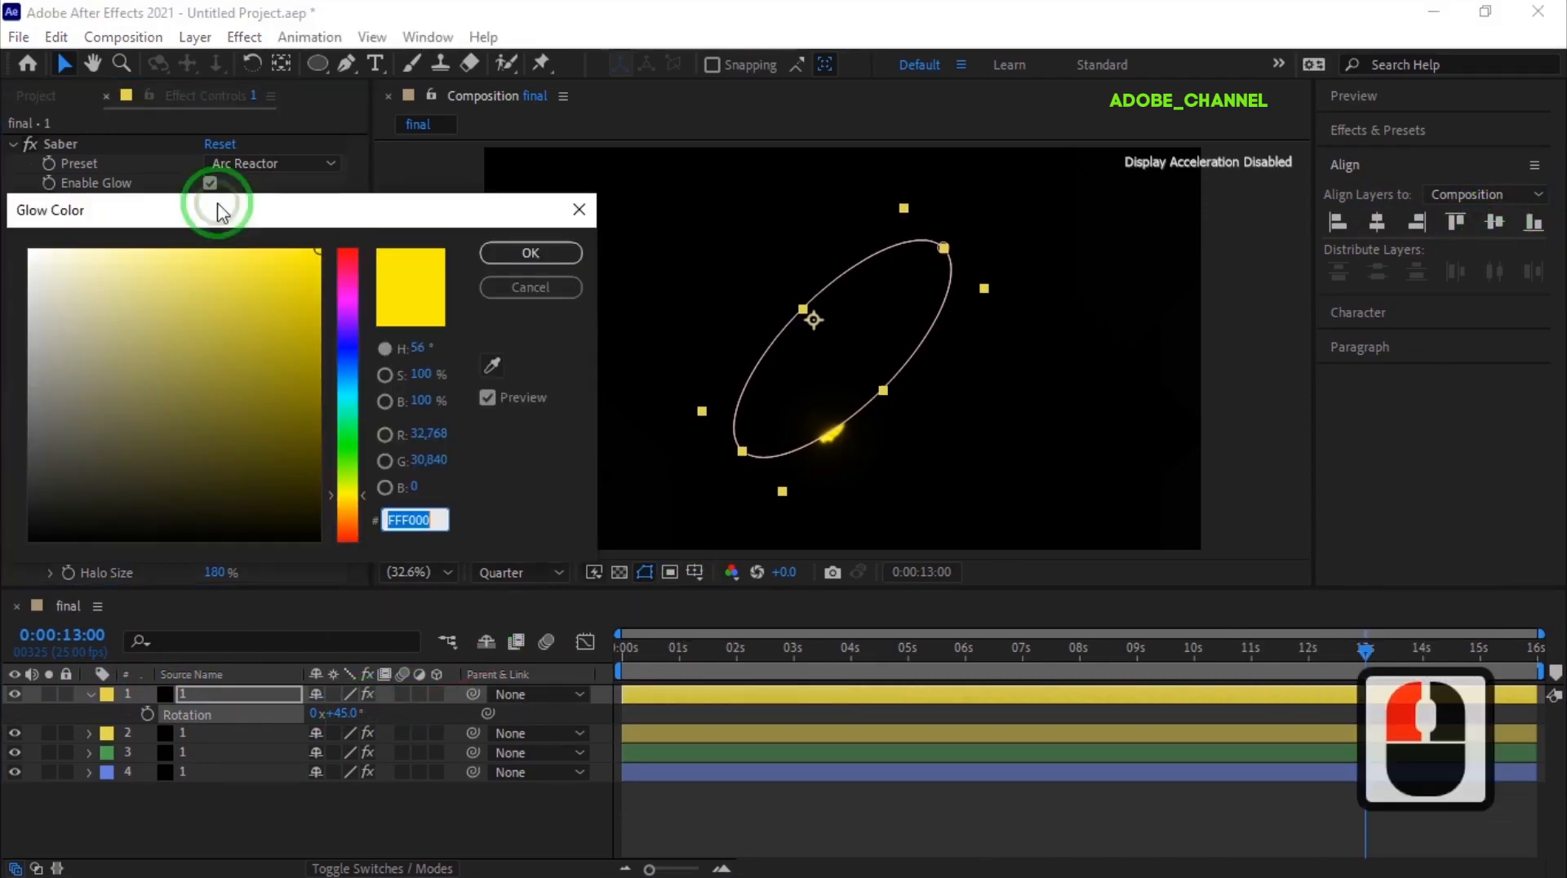
pyautogui.click(351, 273)
pyautogui.click(546, 253)
# Centre the yellow 90° Saber layer horizontally and vertically in the composition, and collapse the properties of the layer above it.
pyautogui.click(234, 723)
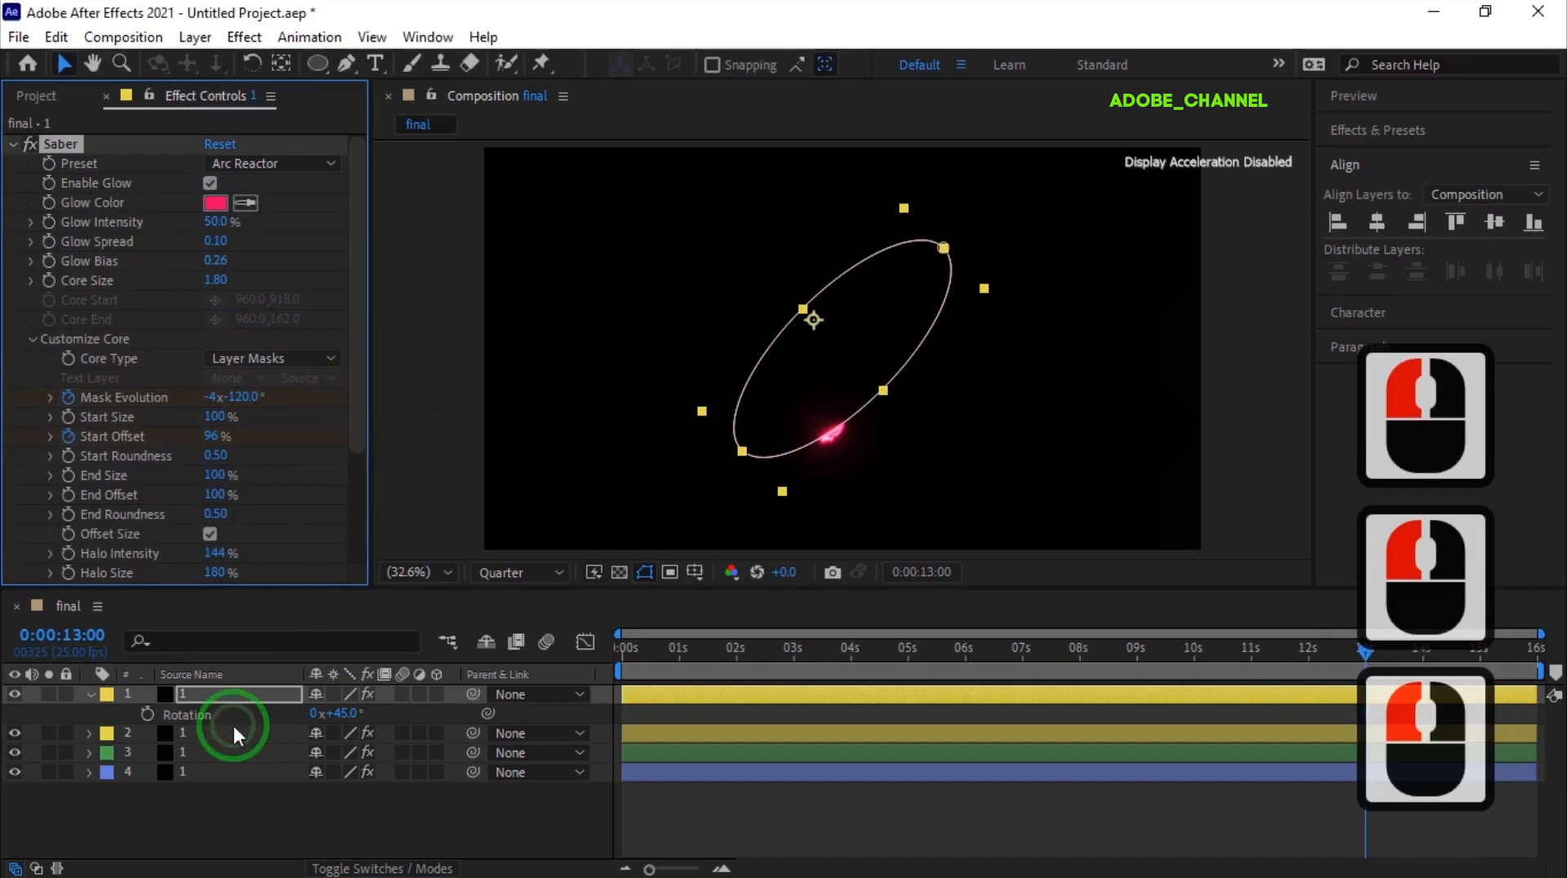
pyautogui.click(1378, 221)
pyautogui.click(1495, 222)
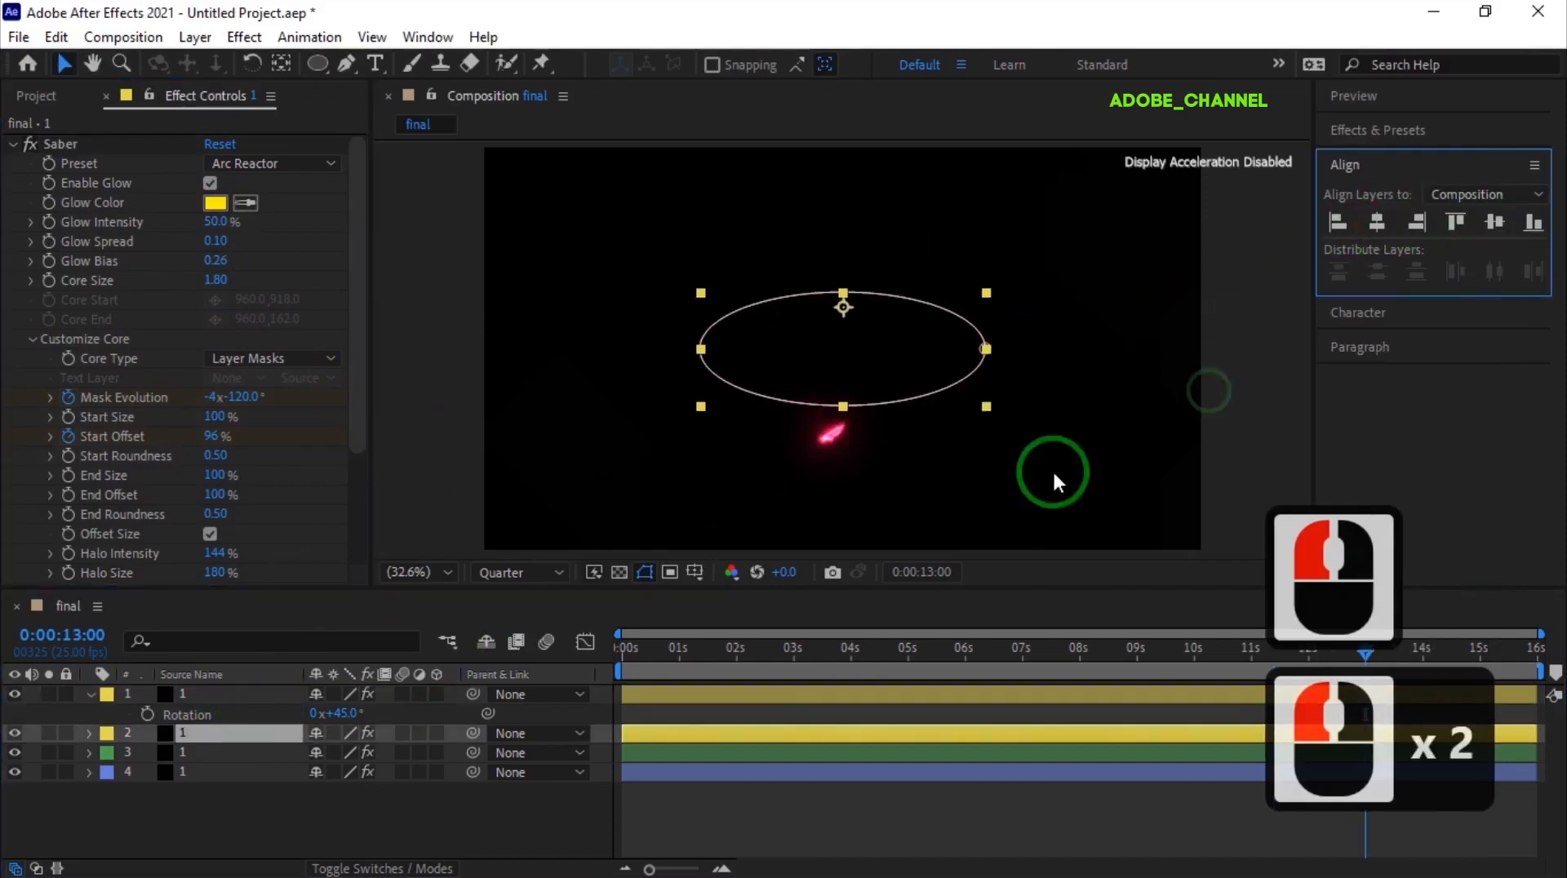
pyautogui.click(89, 694)
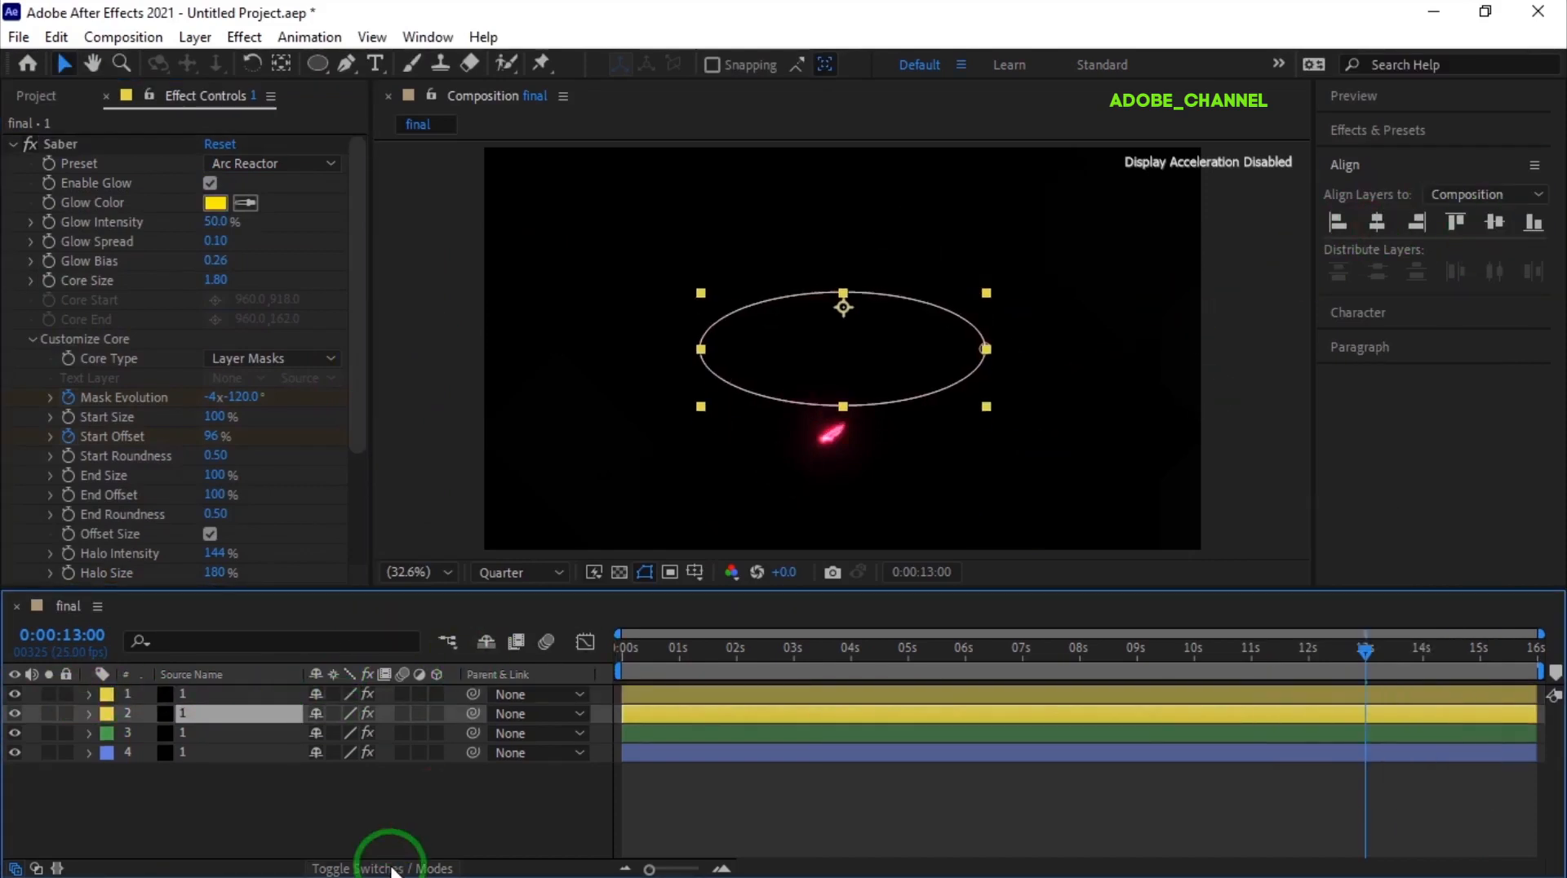
# Show the layer blending modes and set the upper three Saber layers to Screen.
pyautogui.click(403, 864)
pyautogui.click(375, 733)
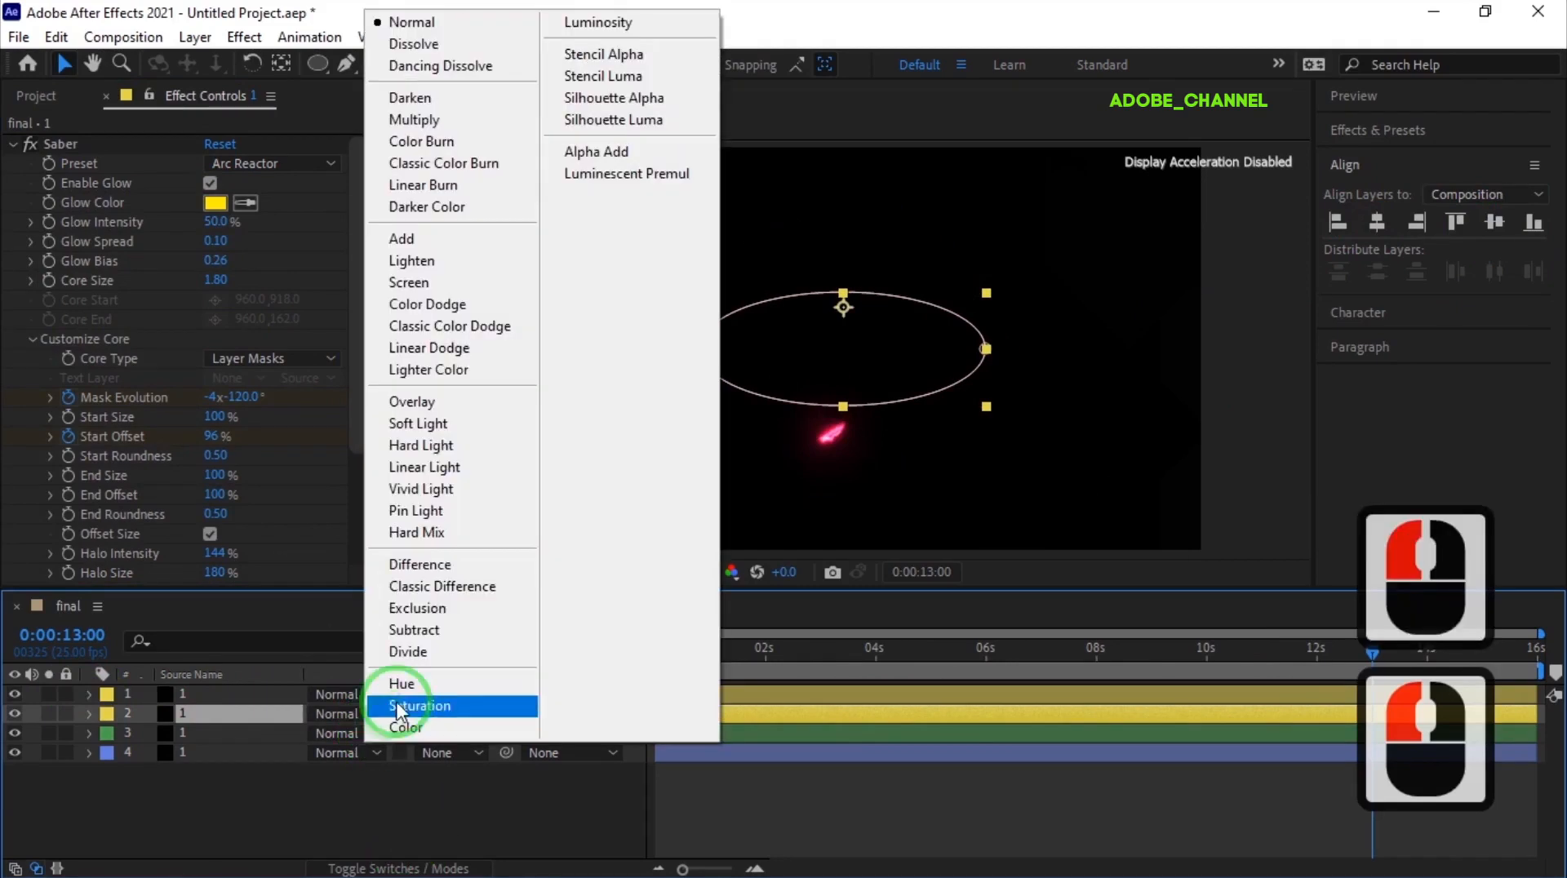
pyautogui.click(395, 414)
pyautogui.click(374, 713)
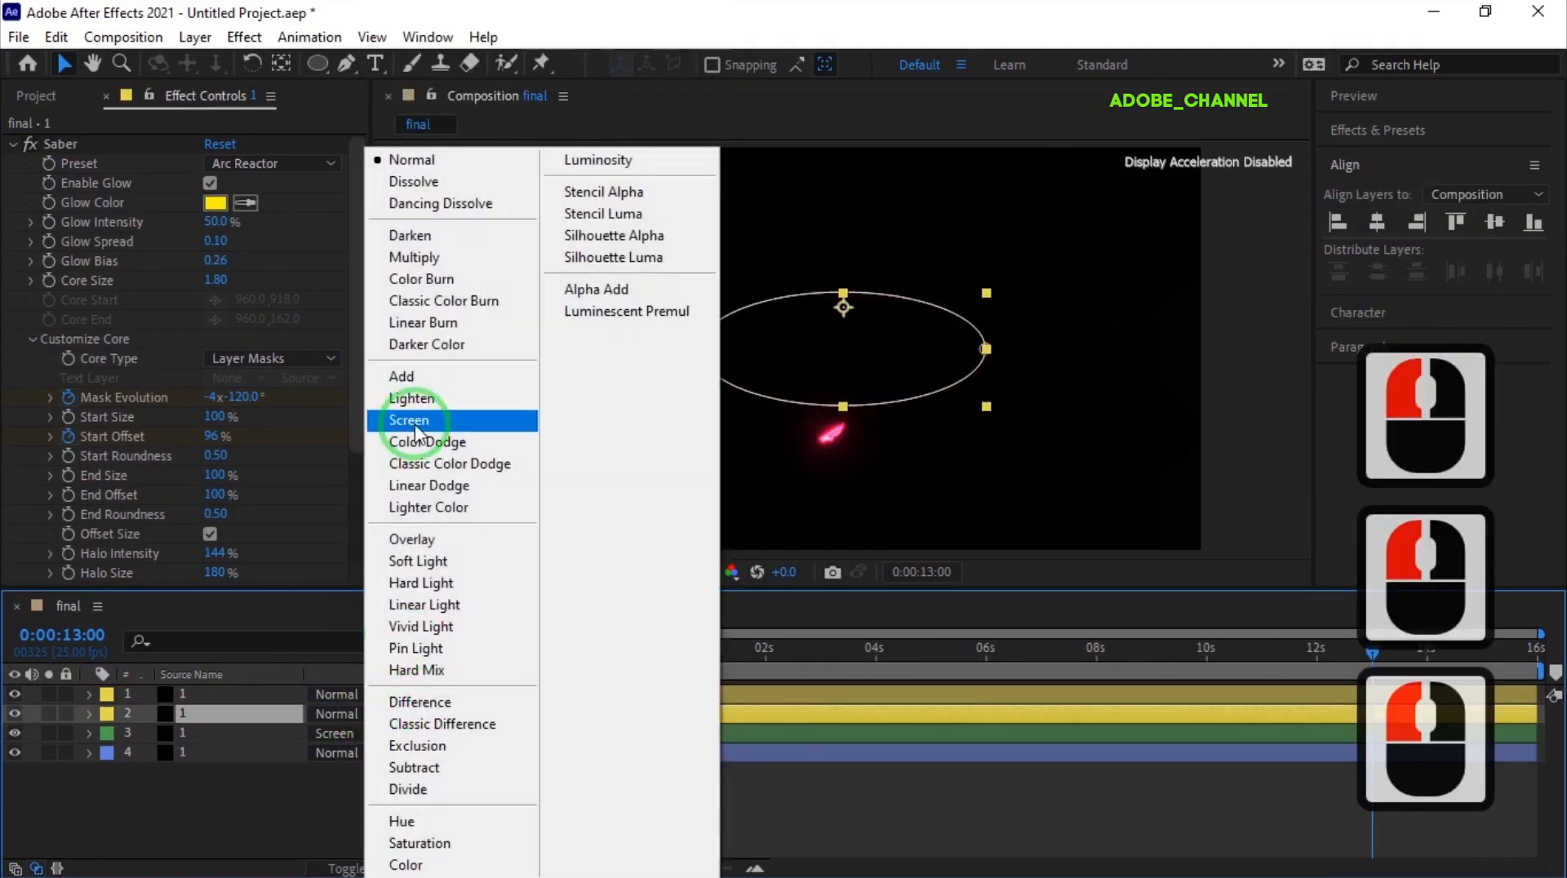
pyautogui.click(397, 413)
pyautogui.click(387, 696)
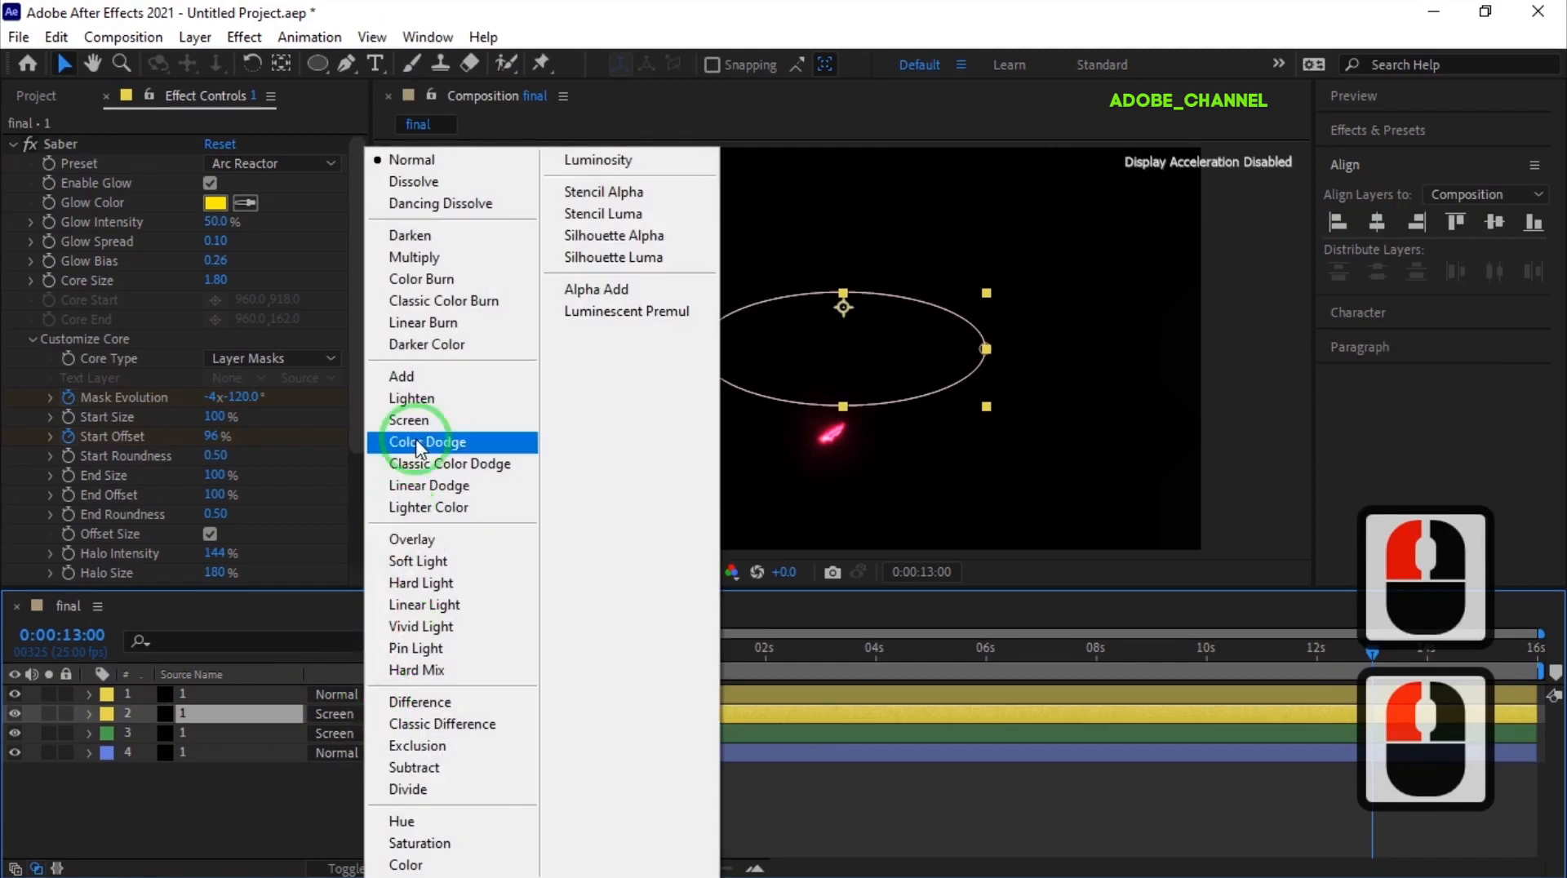
pyautogui.click(401, 413)
# Return the playhead to the start of the composition and change the top Saber layer's label colour to red.
pyautogui.moveTo(1374, 647); pyautogui.dragTo(588, 640)
pyautogui.click(406, 429)
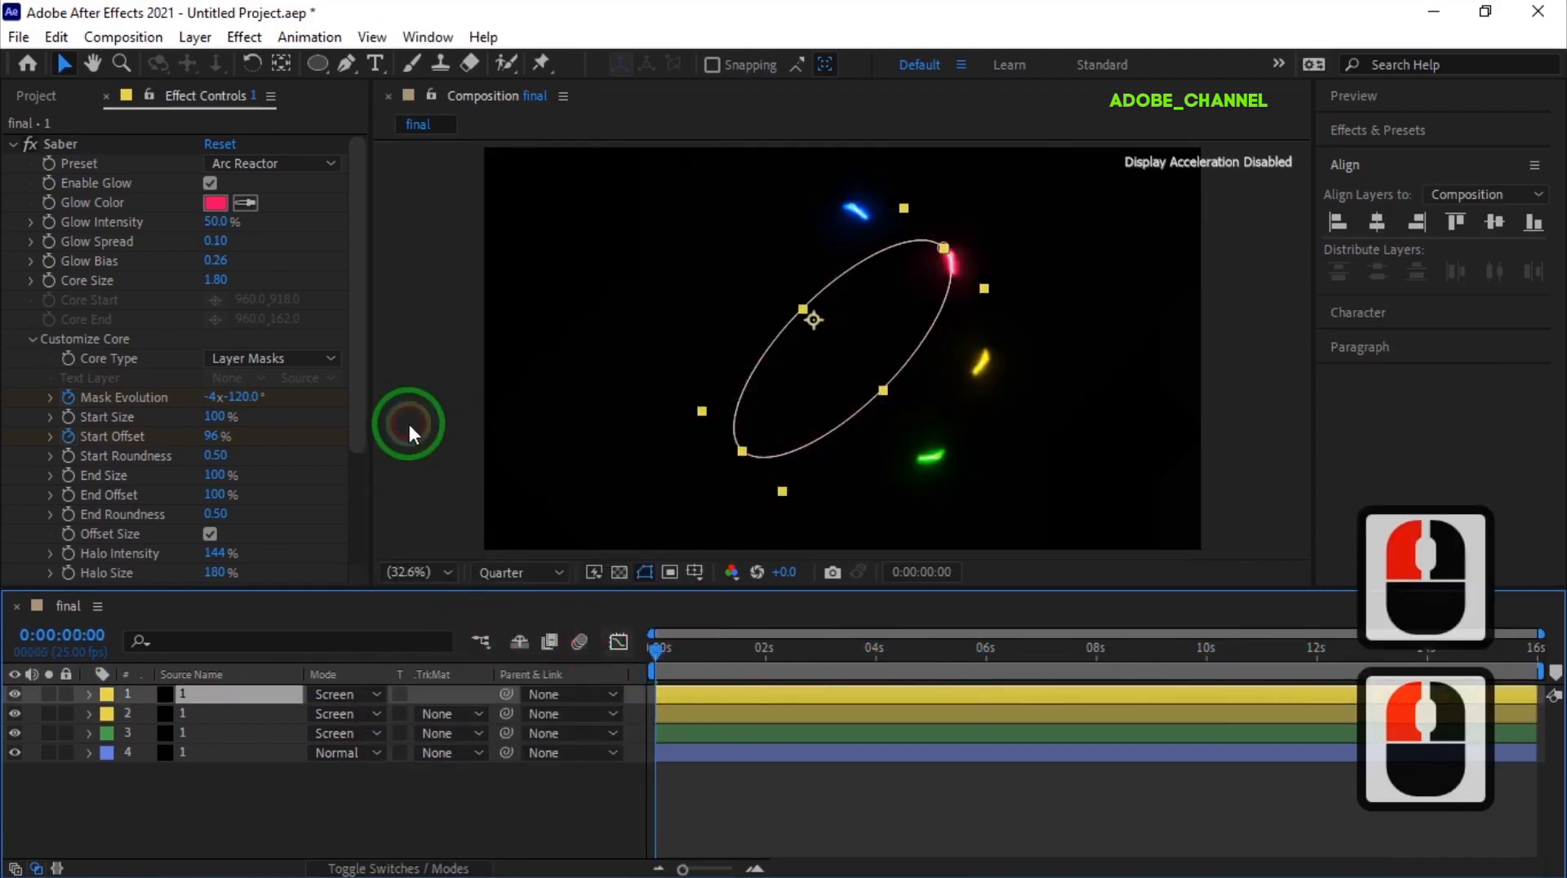
pyautogui.click(106, 693)
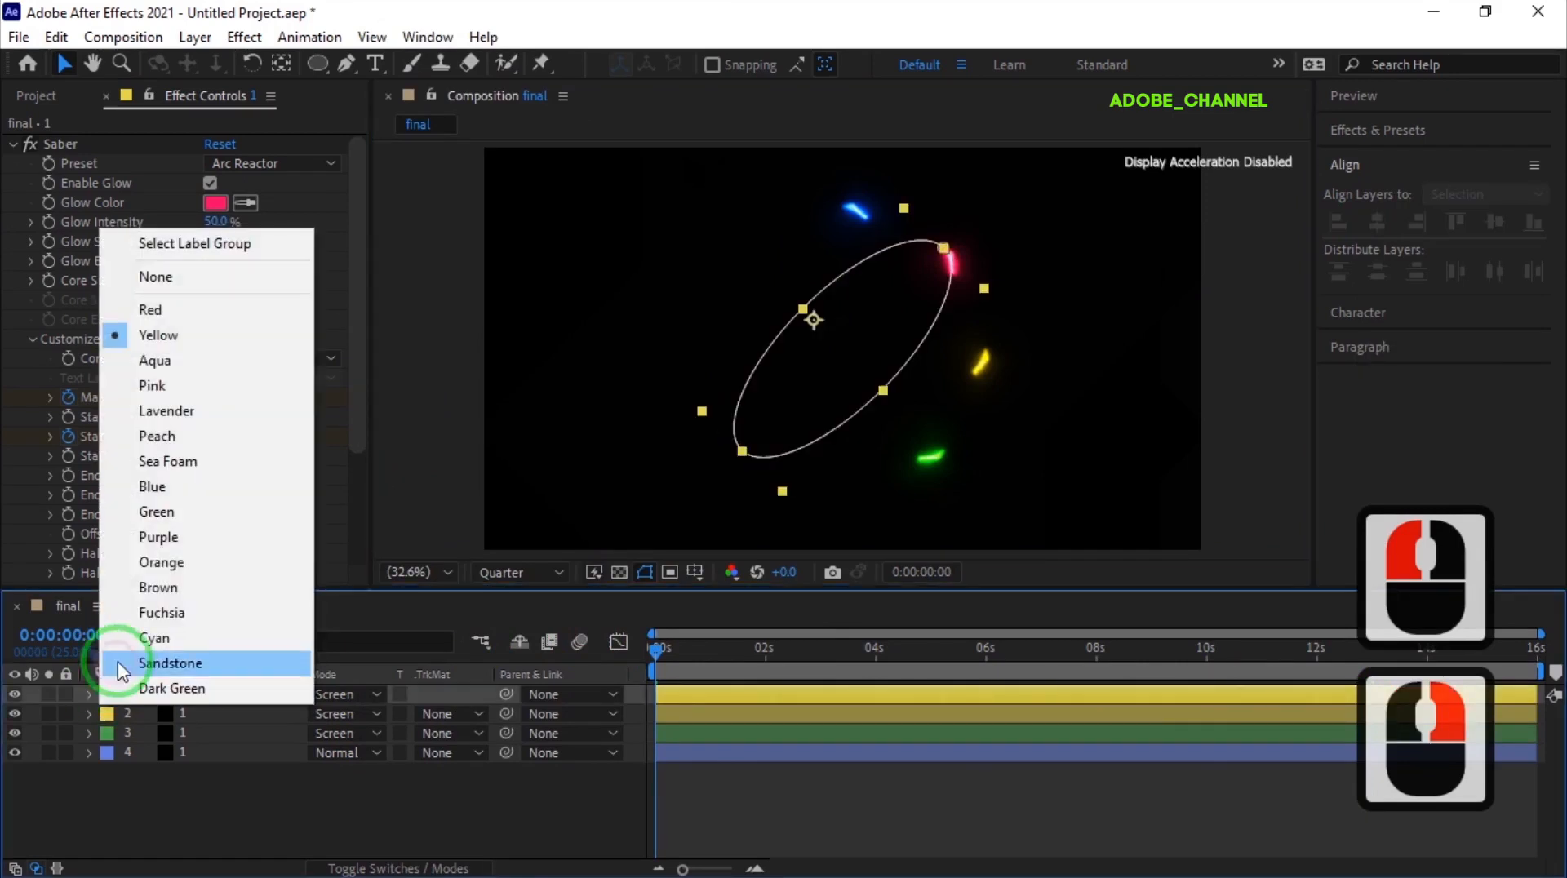
pyautogui.click(151, 309)
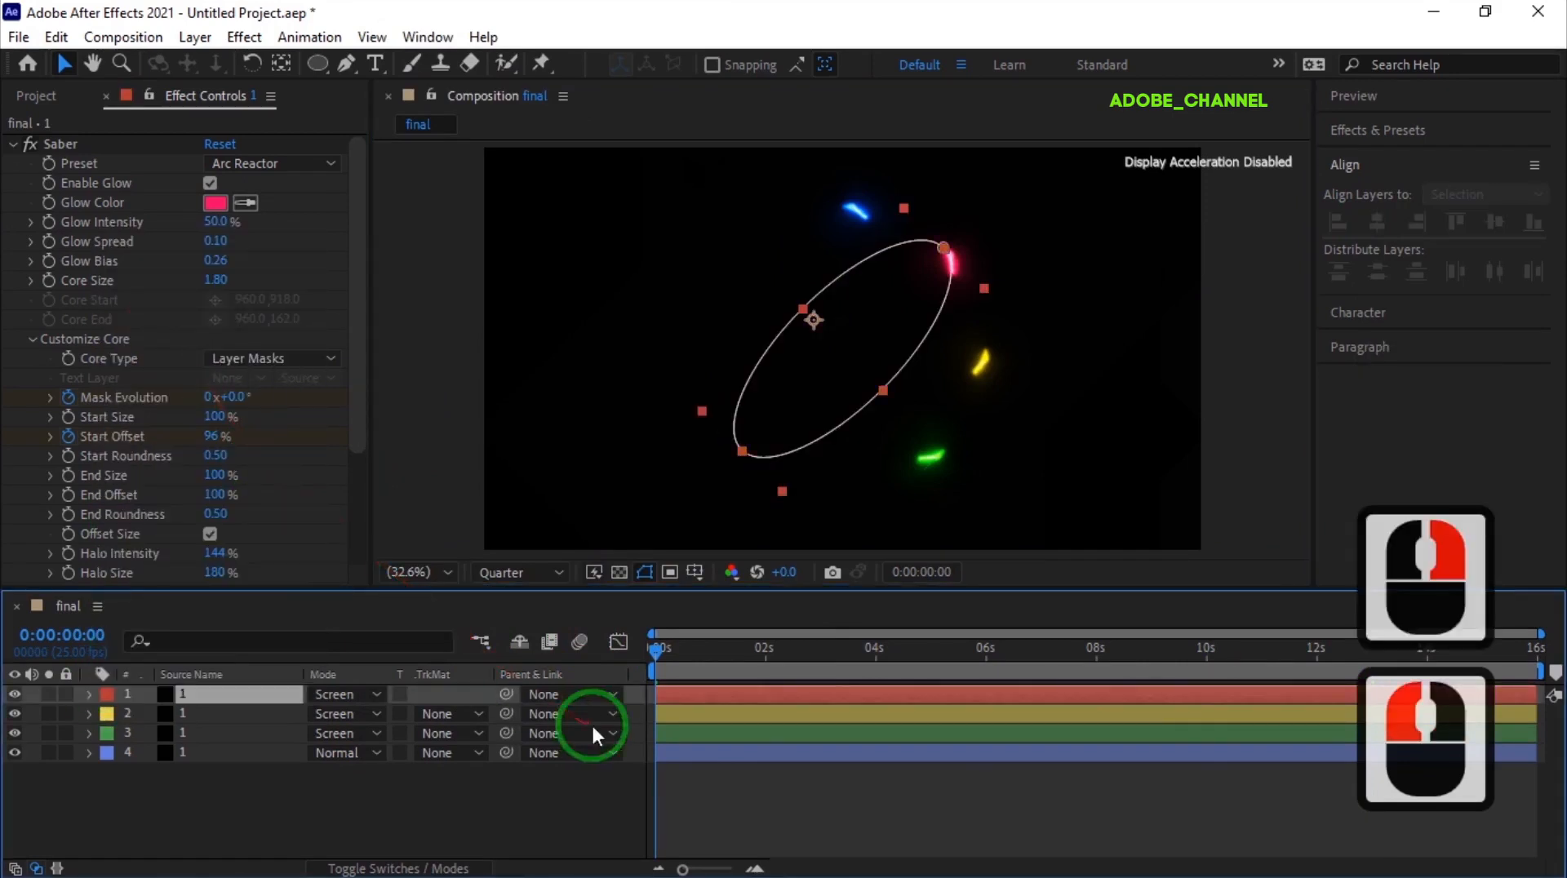
# Play a preview of the Saber animation from the start of the composition, and stop playback.
pyautogui.click(725, 741)
pyautogui.click(1429, 95)
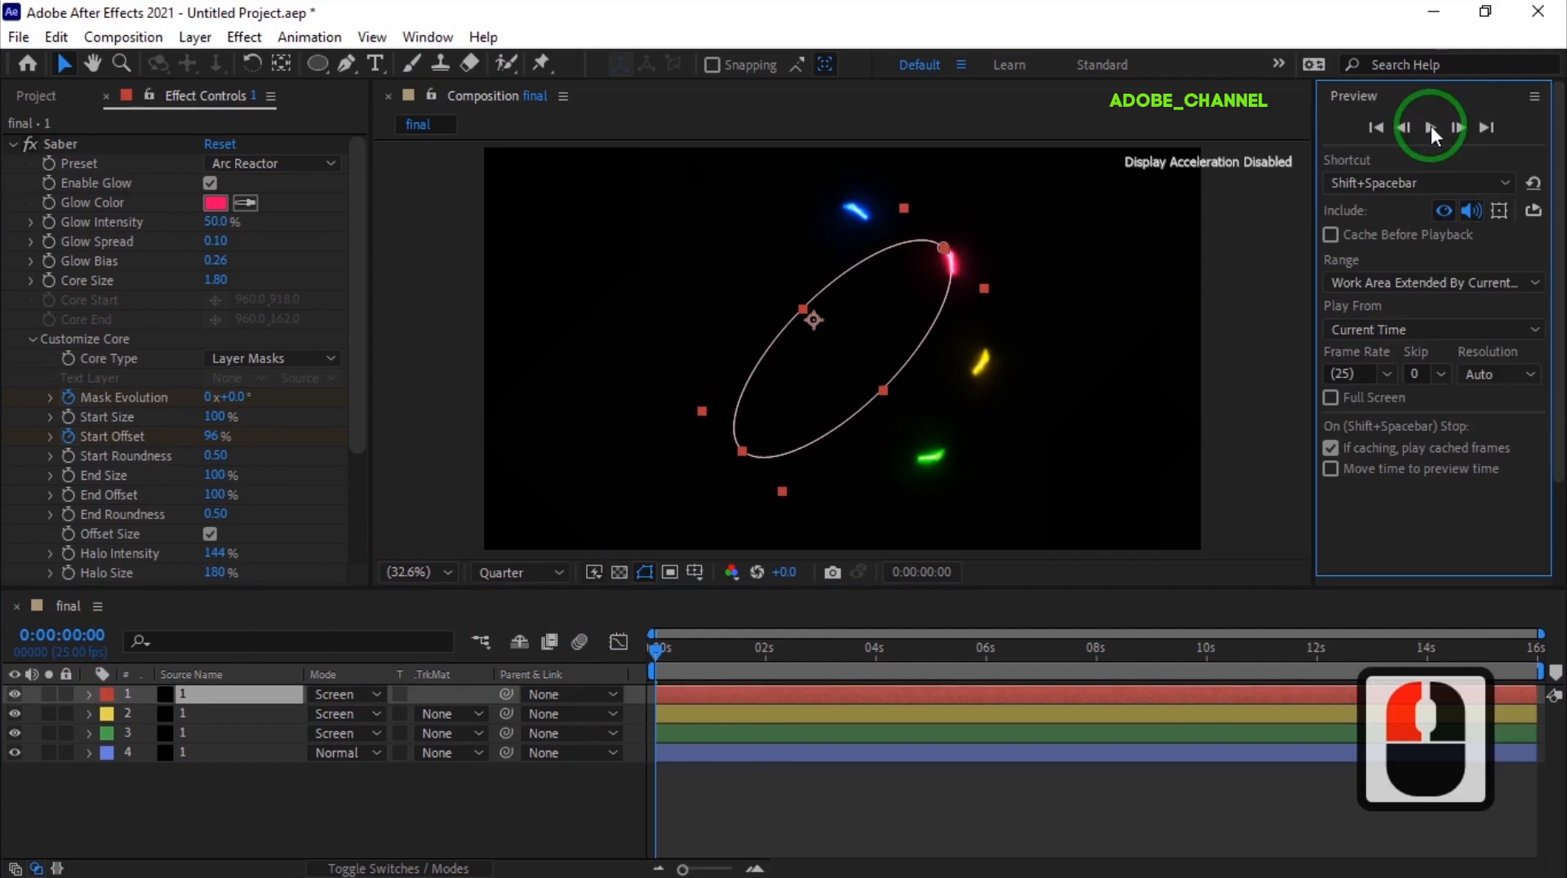
pyautogui.click(1432, 126)
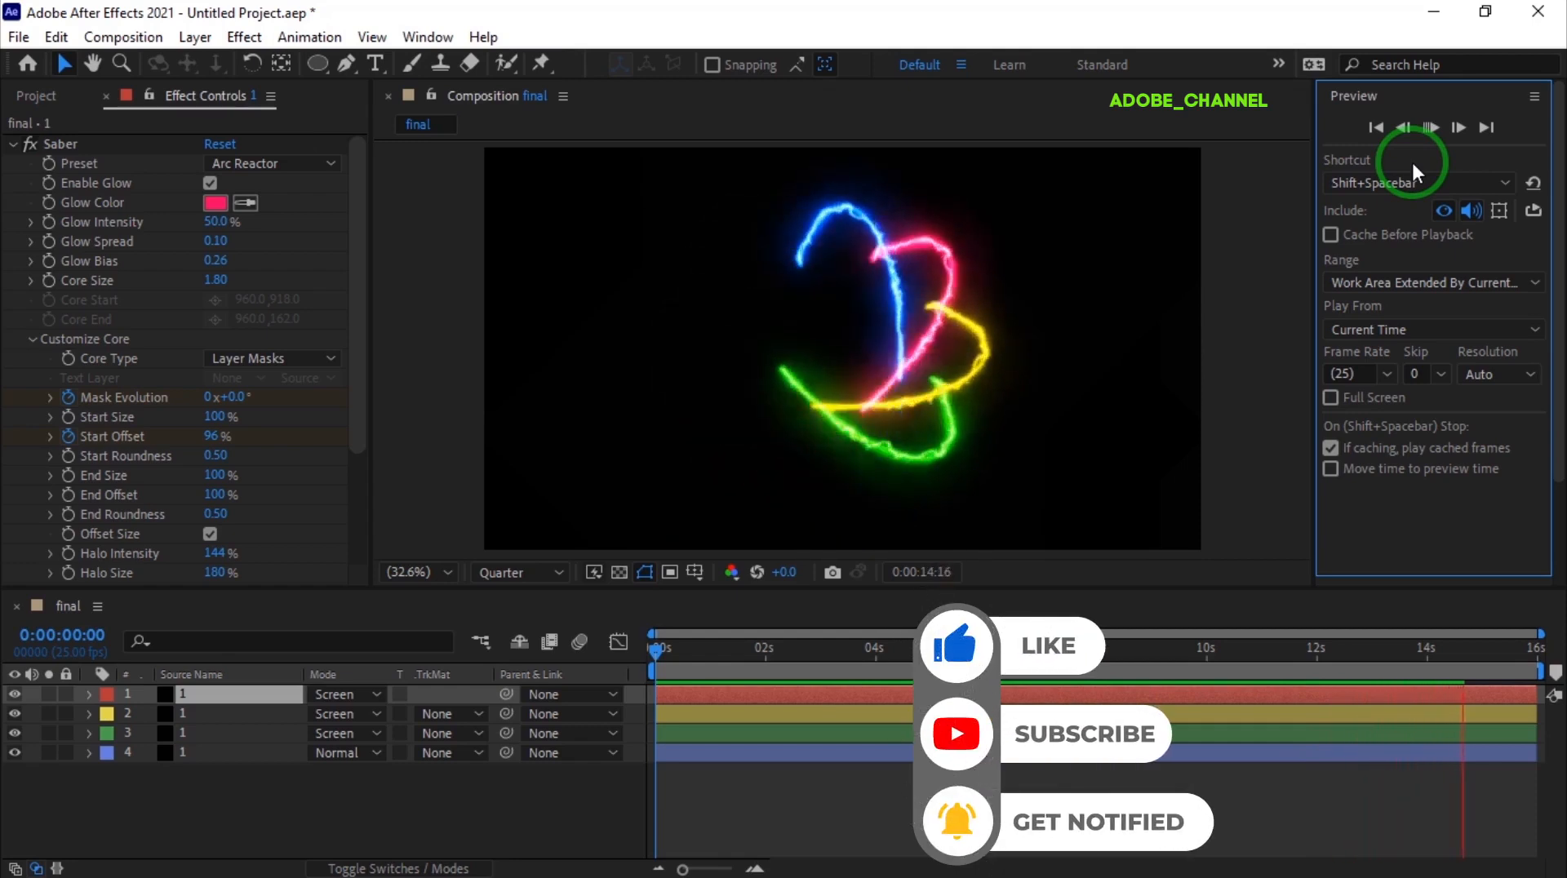
pyautogui.click(1430, 129)
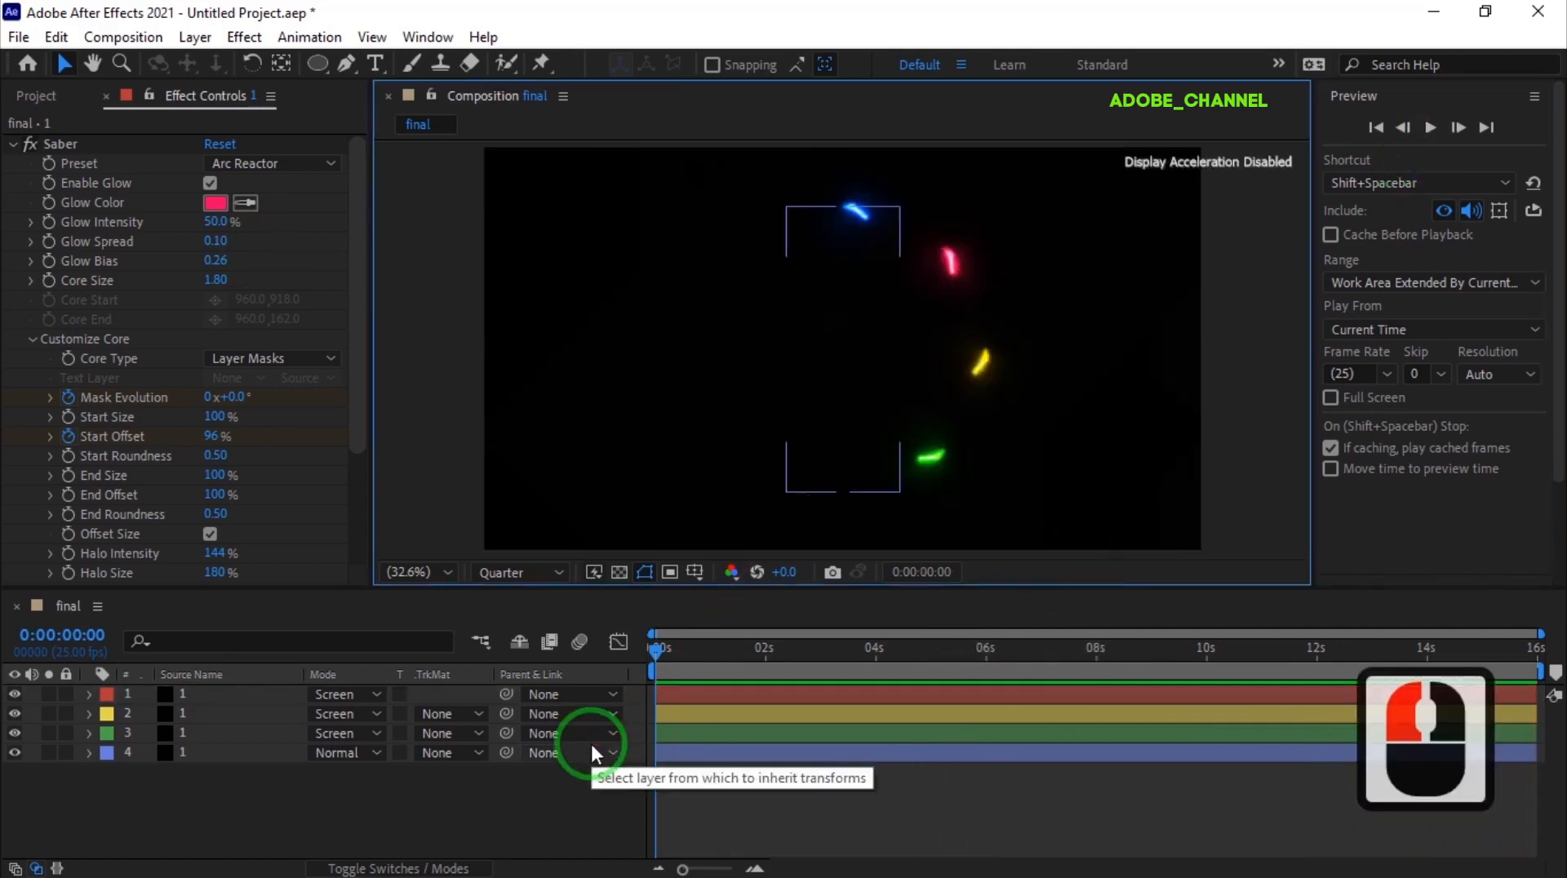